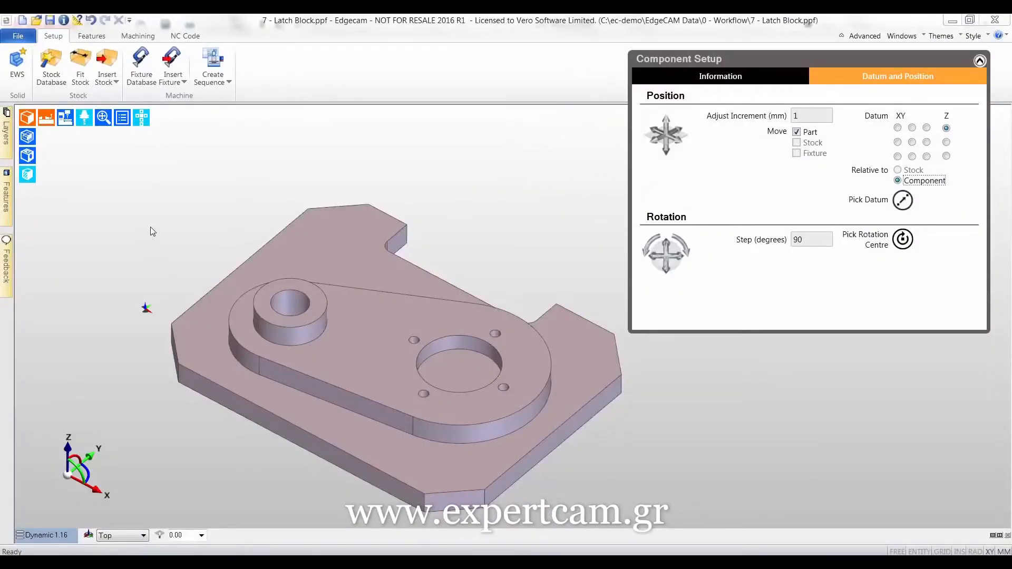
Step: Check which CAD file types can be opened, without loading another part
click(37, 20)
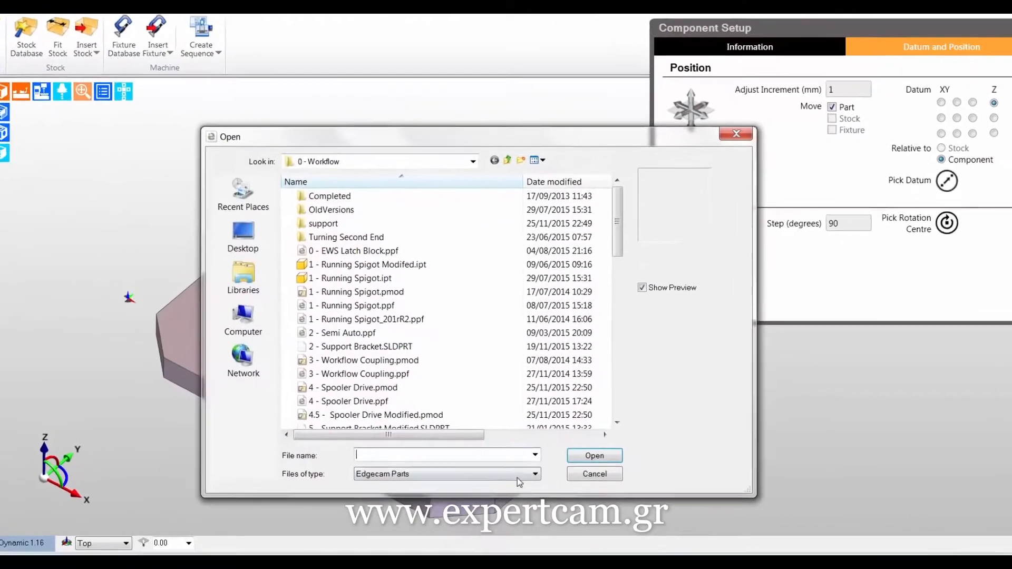
click(519, 457)
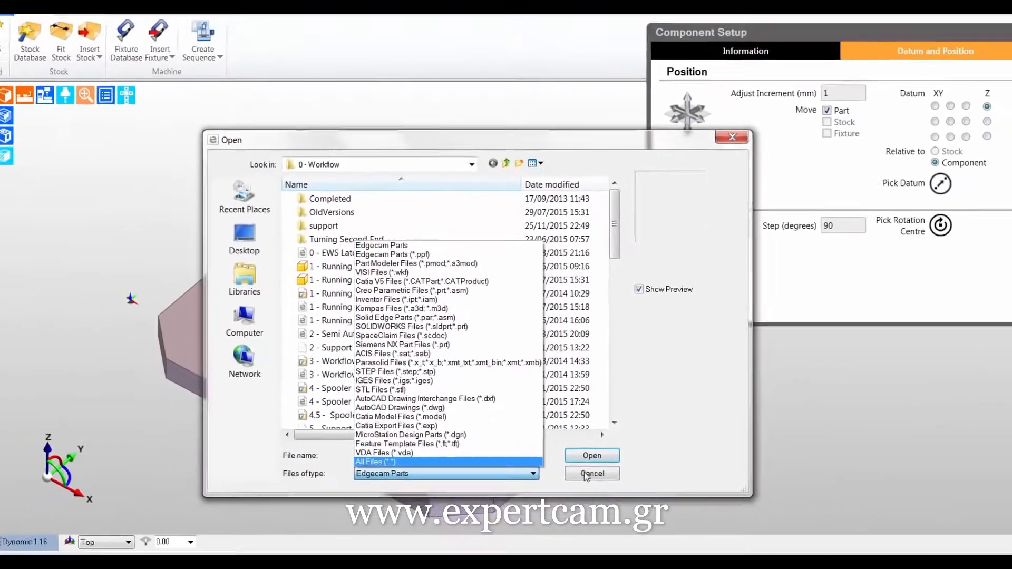
click(645, 483)
click(645, 483)
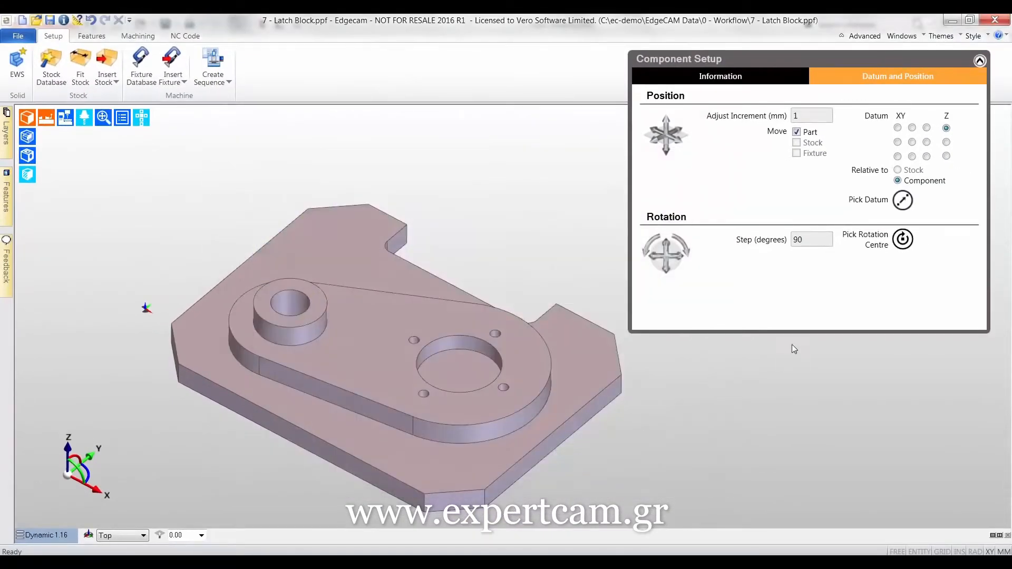
Step: Rotate the part in 90-degree steps about two different axes until it is back in its original orientation
click(685, 248)
click(686, 248)
click(686, 247)
click(686, 247)
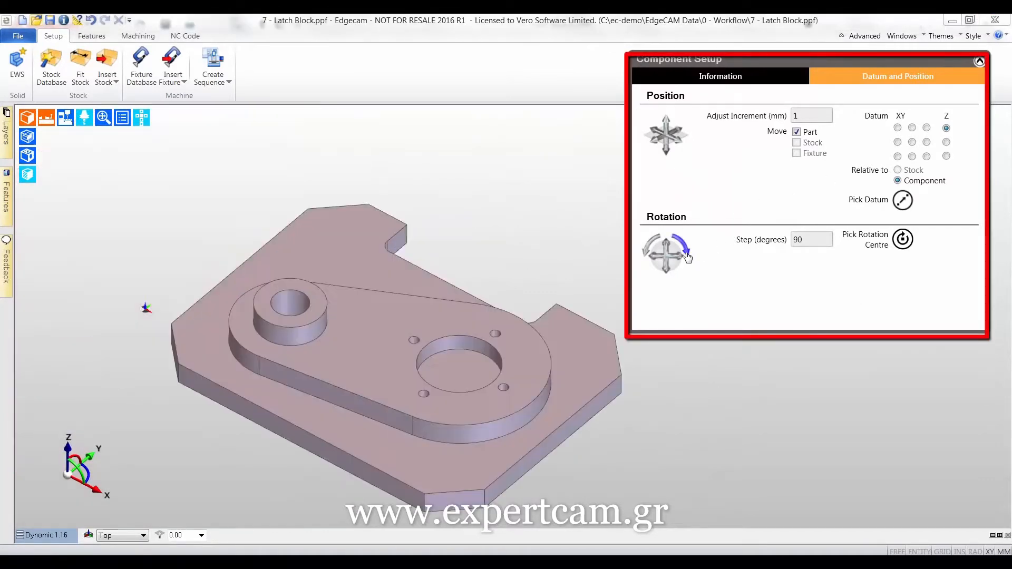
click(679, 257)
click(680, 257)
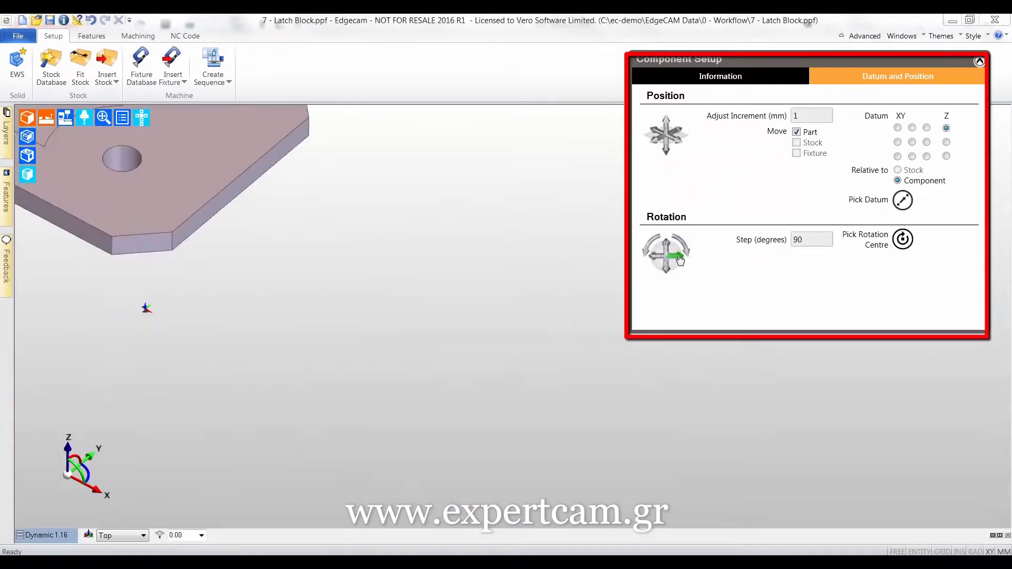
click(679, 257)
click(679, 257)
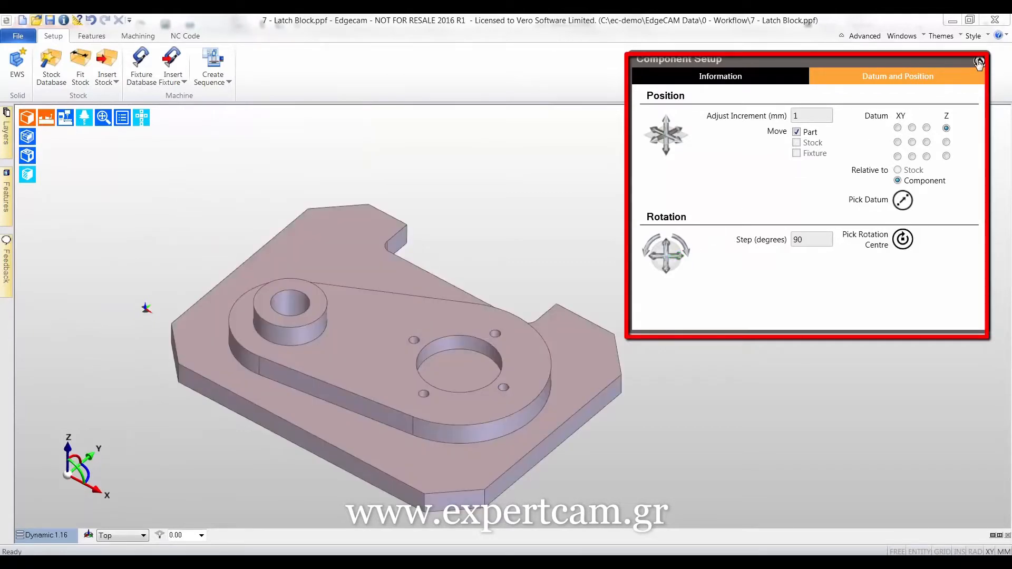
Step: Fit box stock around the component with 5 mm left, right, front and back side offsets and a 12 mm bottom offset
click(84, 64)
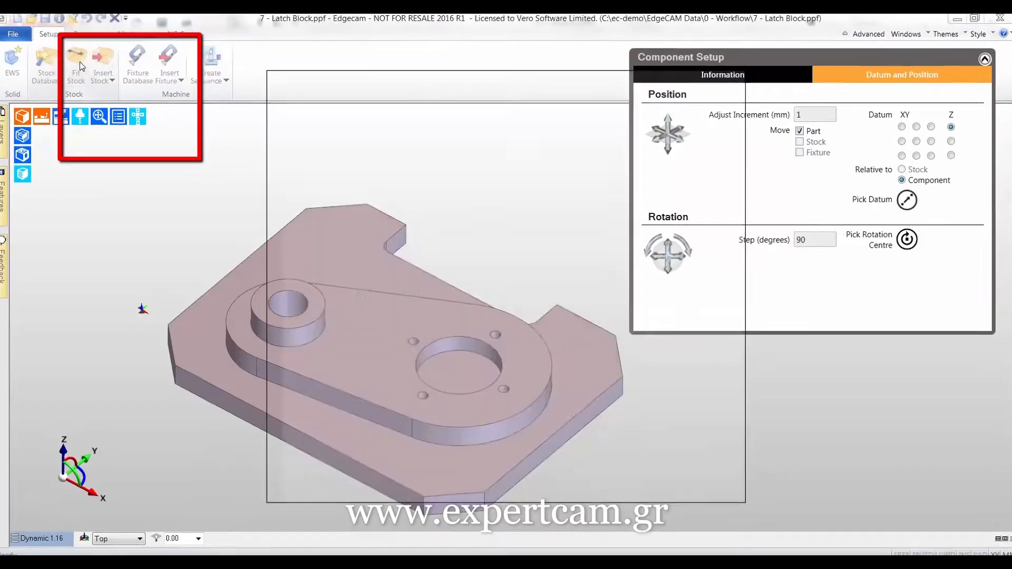
click(431, 279)
text(5)
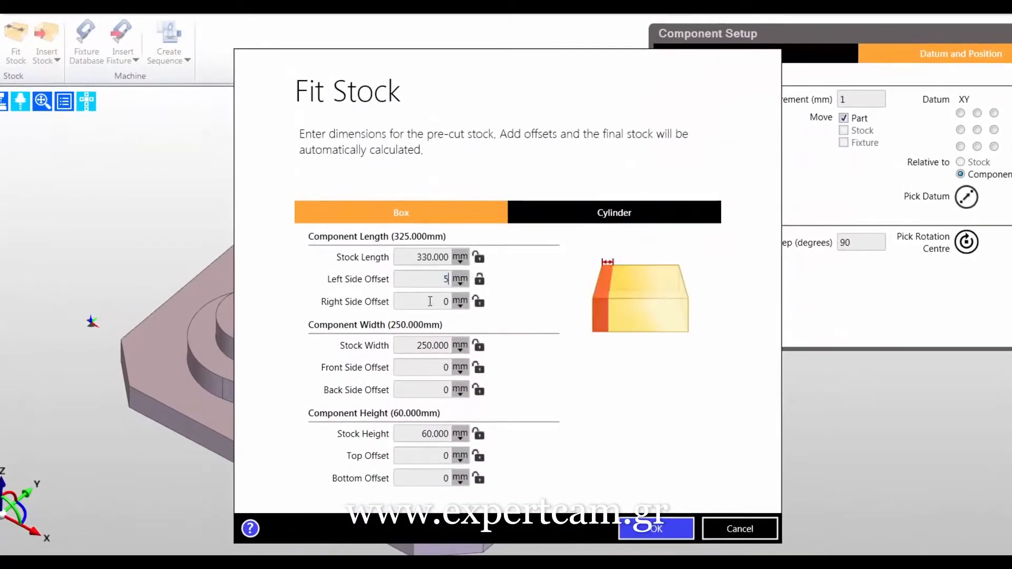
key(Tab)
text(5)
click(436, 363)
text(5)
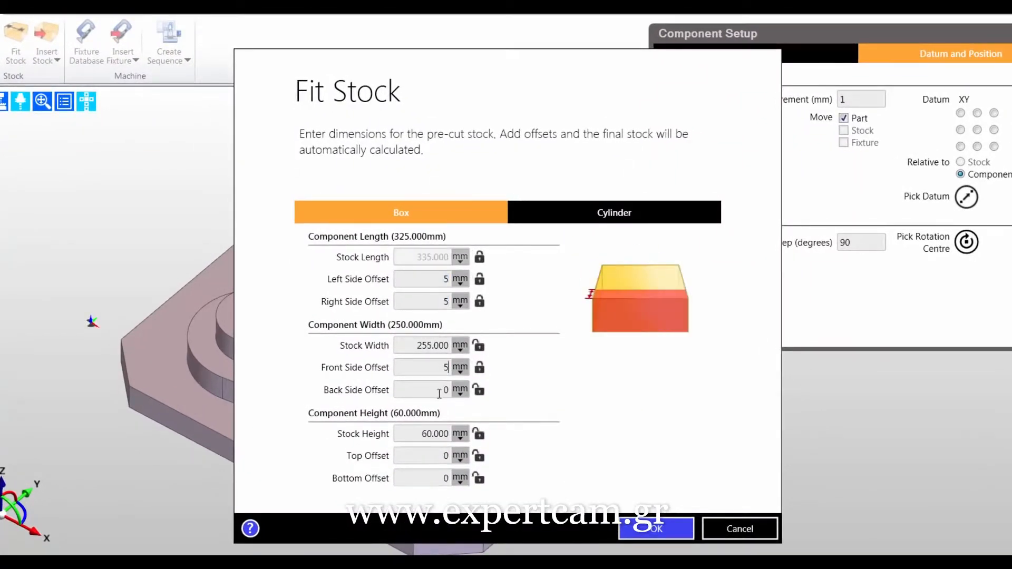
click(441, 392)
text(5)
click(442, 477)
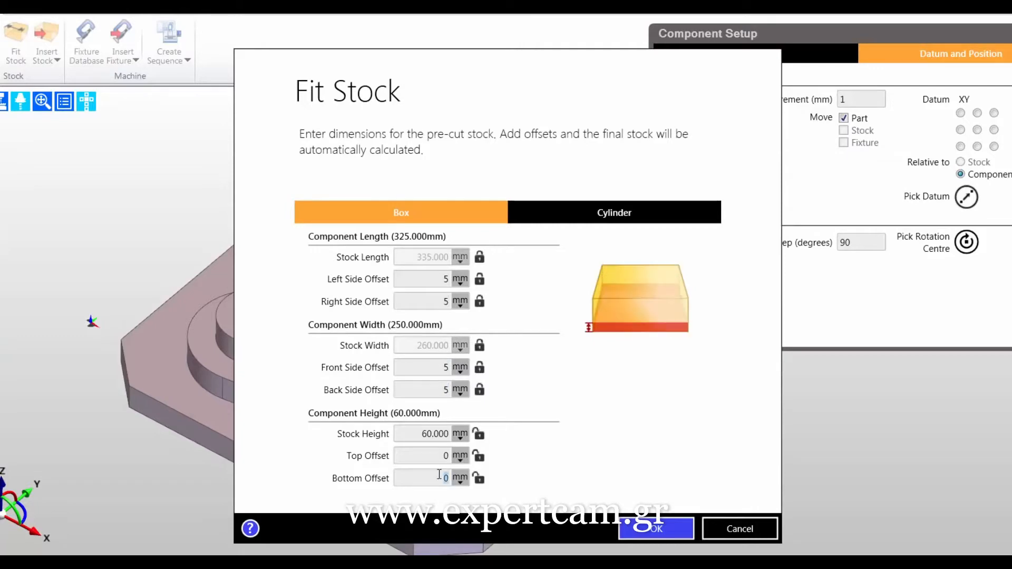
text(12)
click(656, 528)
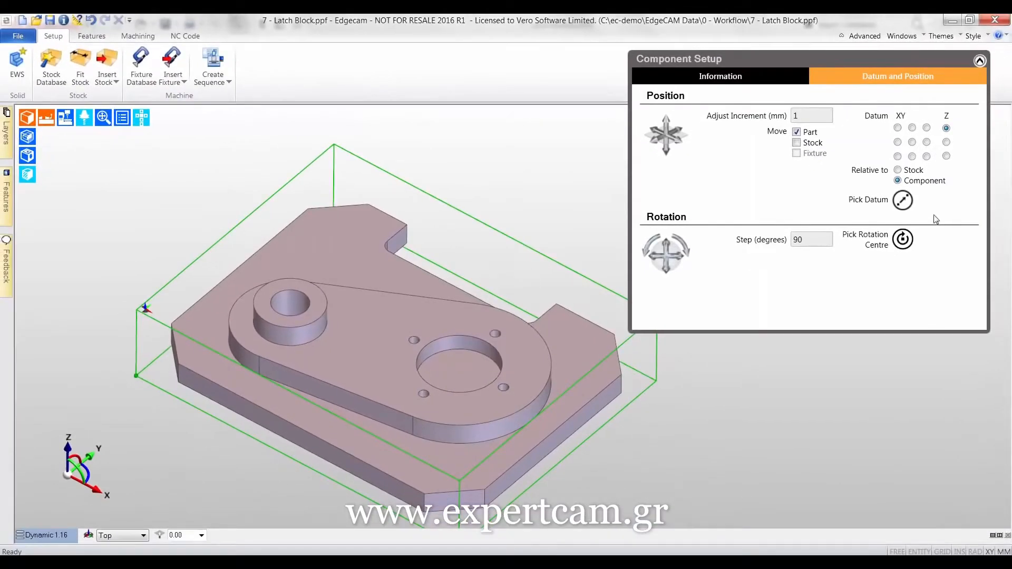
Step: Set the datum relative to the stock and collapse the component setup window
click(909, 172)
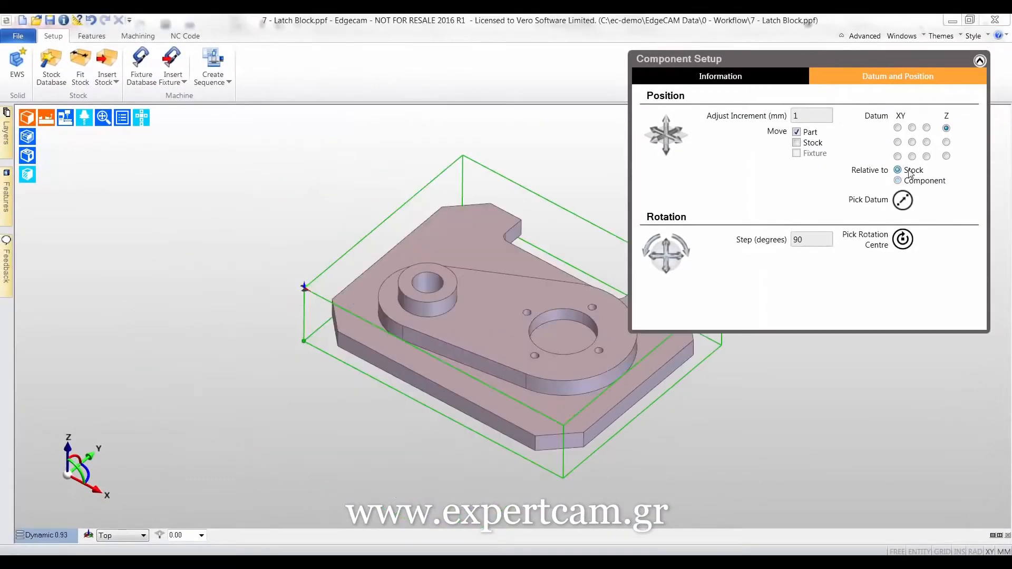
click(980, 61)
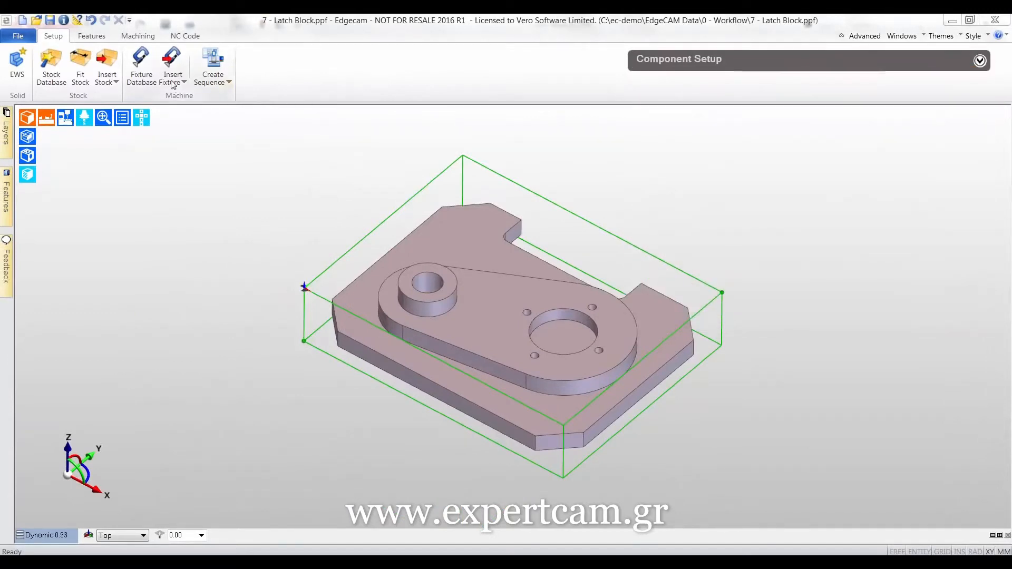
Step: Open the fixture database and preview the Gerardi Vice around the stock
click(139, 75)
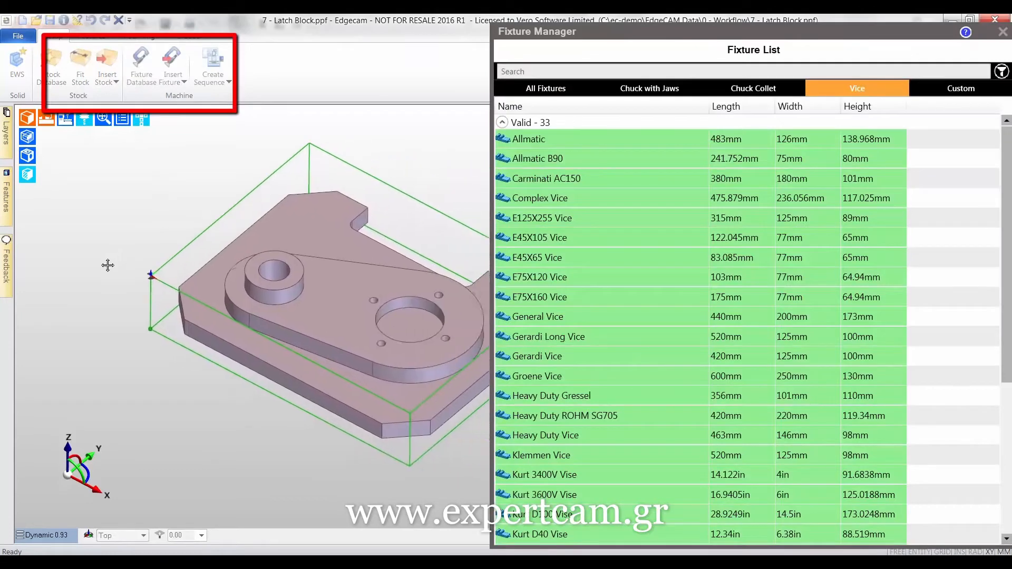
click(538, 358)
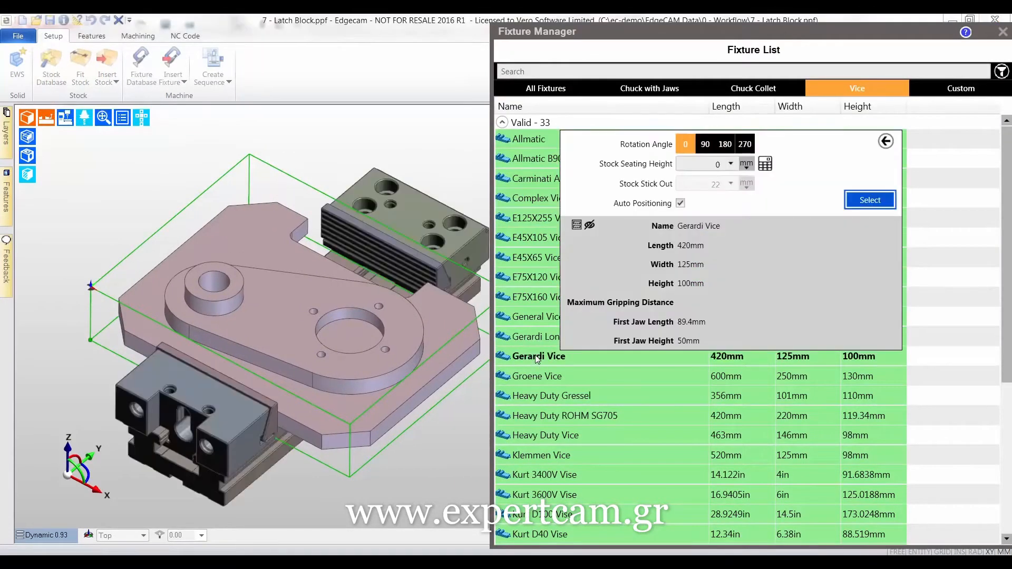
Step: Try the Groene Vice on the stock at 90 and 0 degree rotation angles
click(536, 377)
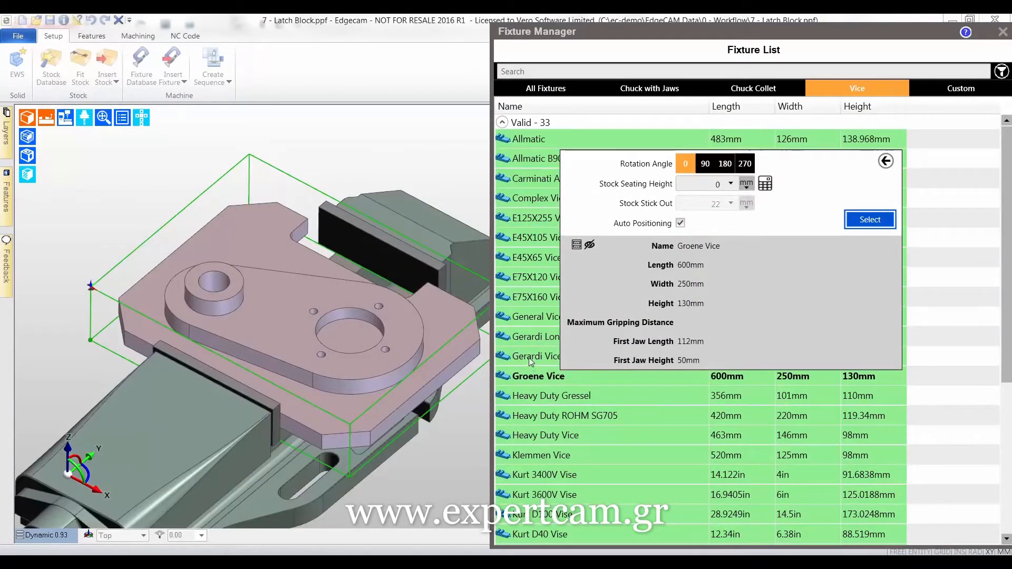
click(705, 164)
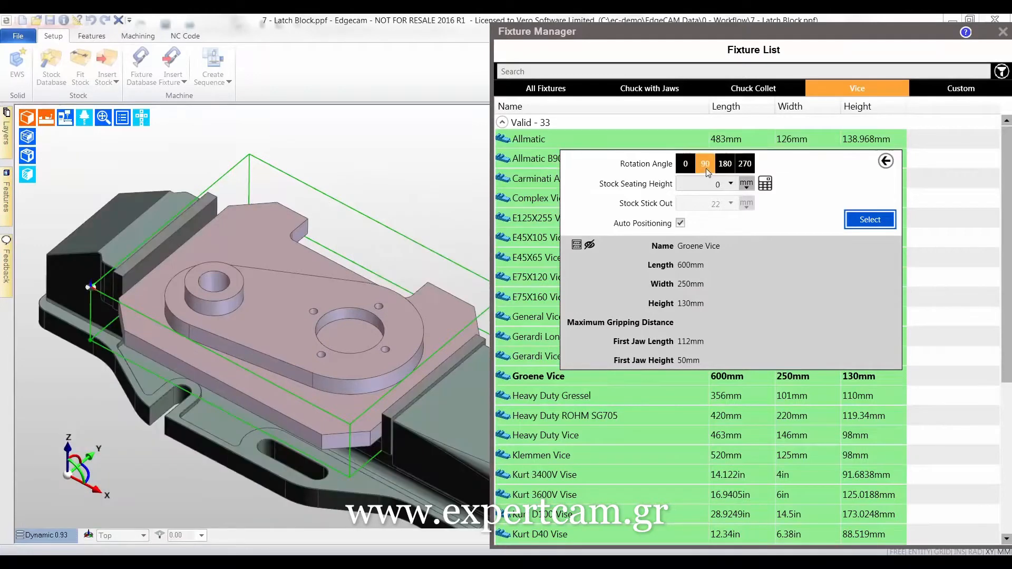
click(686, 166)
Step: Insert the Gerardi Vice with the stock stick out set to 64 mm
click(546, 358)
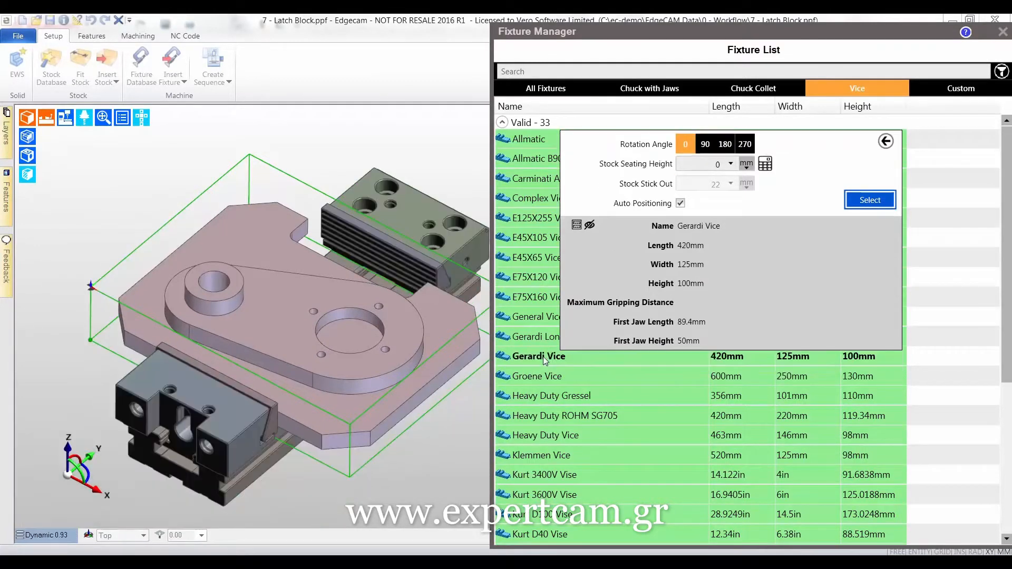
click(703, 186)
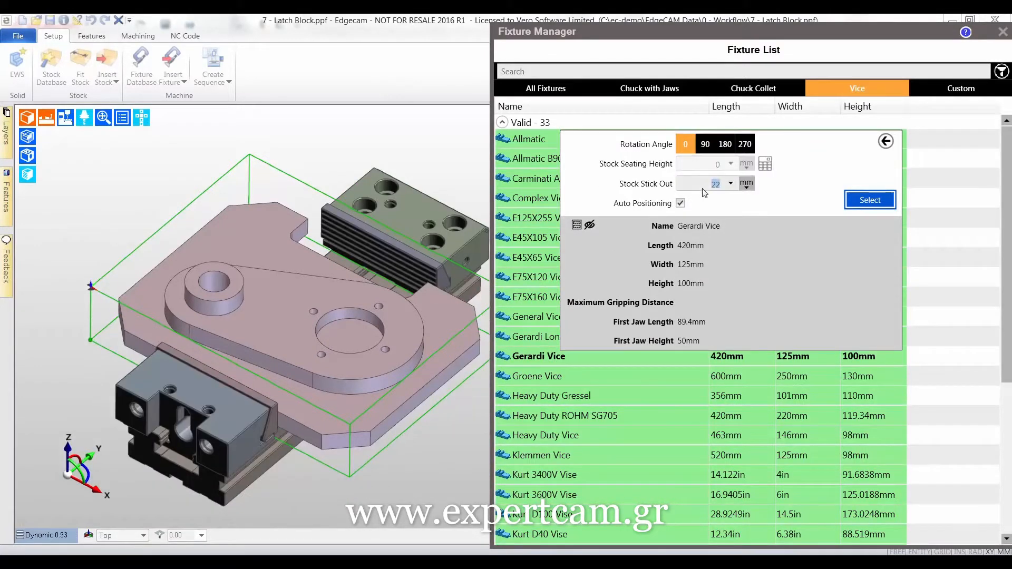
text(64)
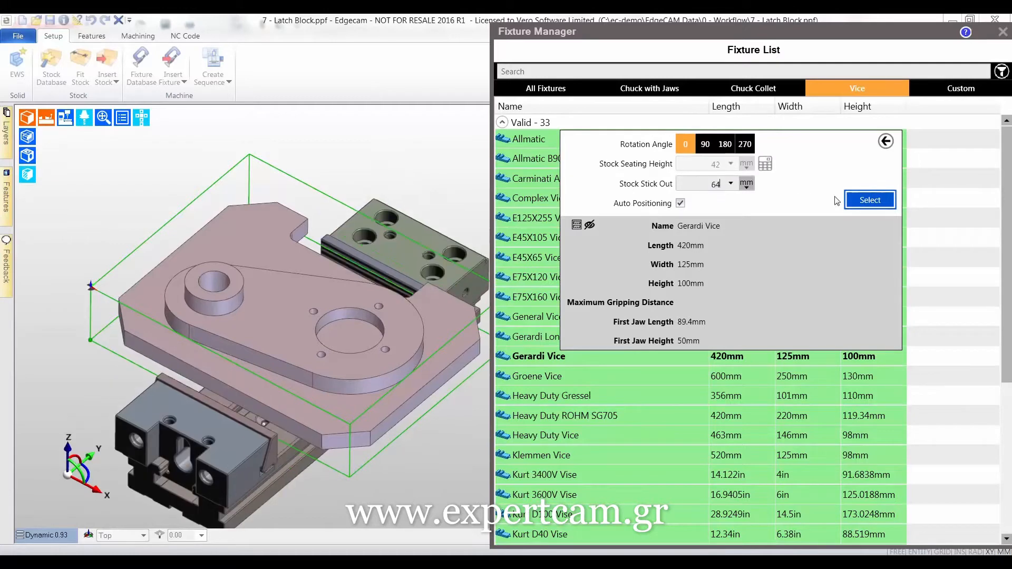
click(870, 200)
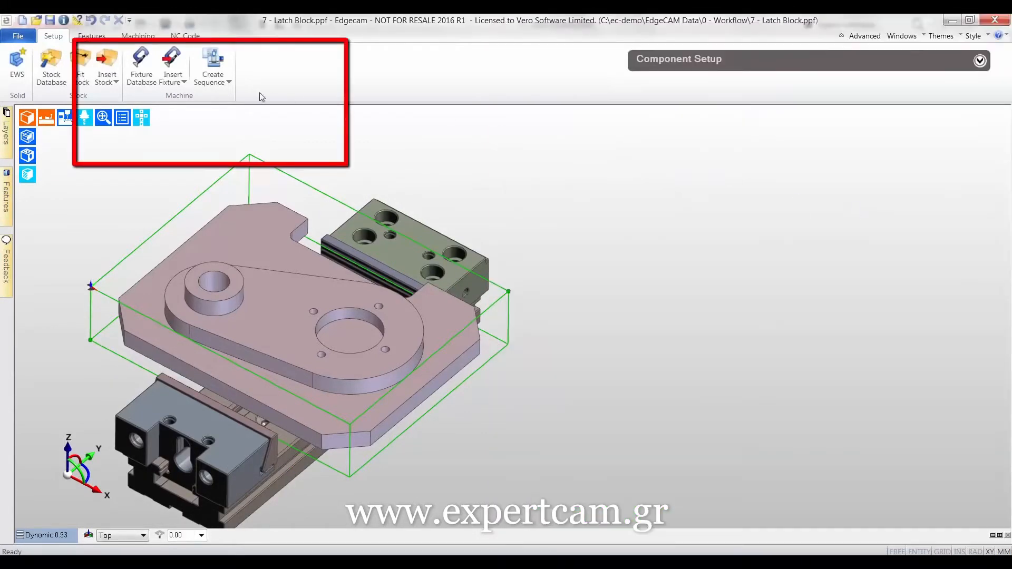
Step: Create a milling sequence using the HAAS VF-3 4axis machine, the 7a - Latch Block toolkit and the Mill Component Location
click(228, 83)
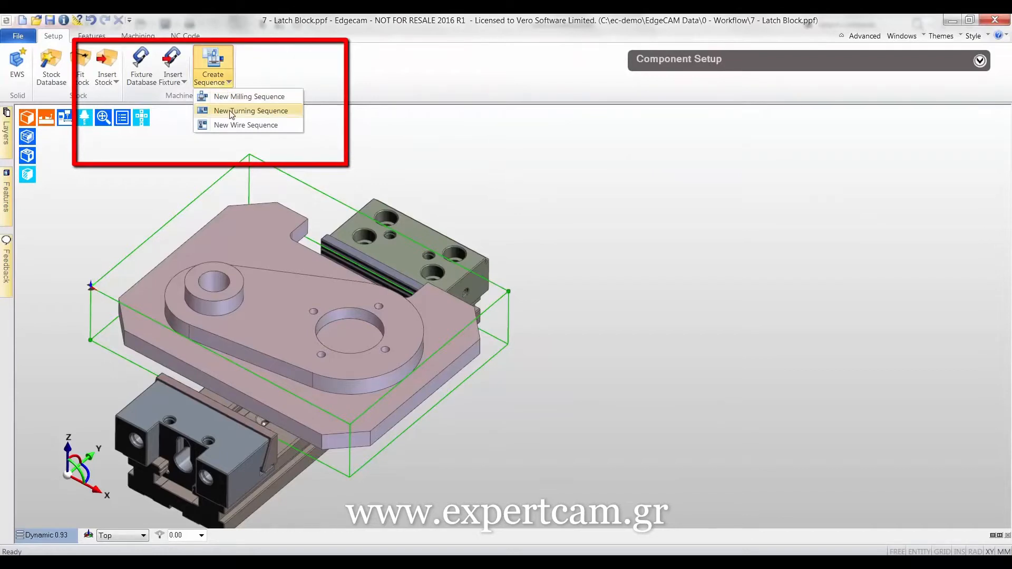
click(232, 97)
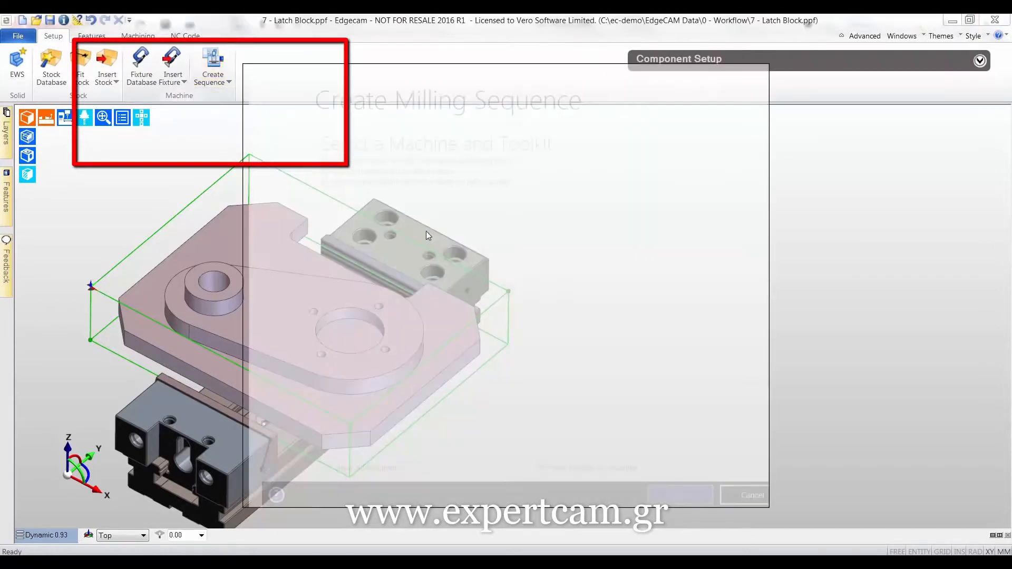
click(350, 245)
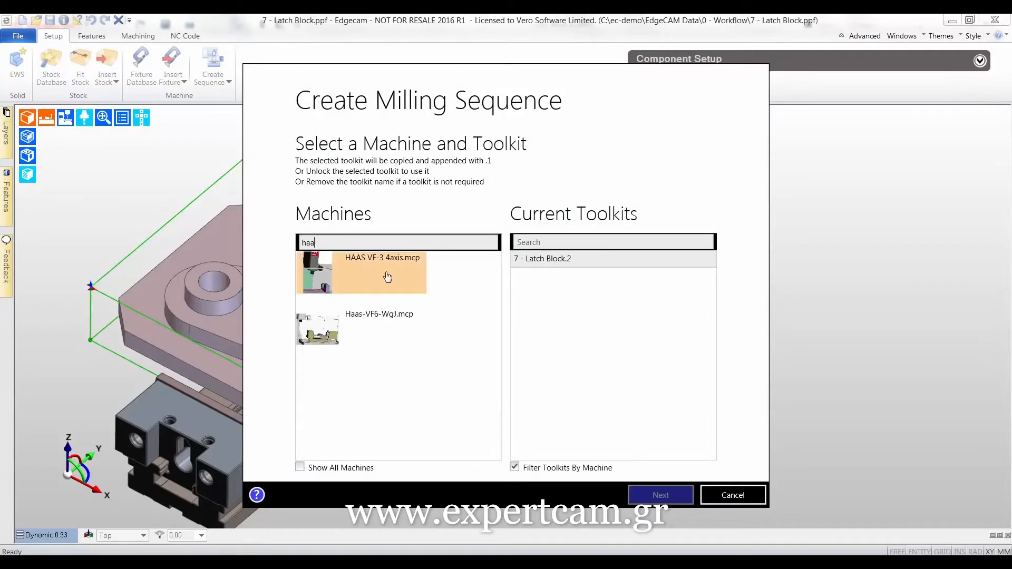
click(386, 267)
click(612, 294)
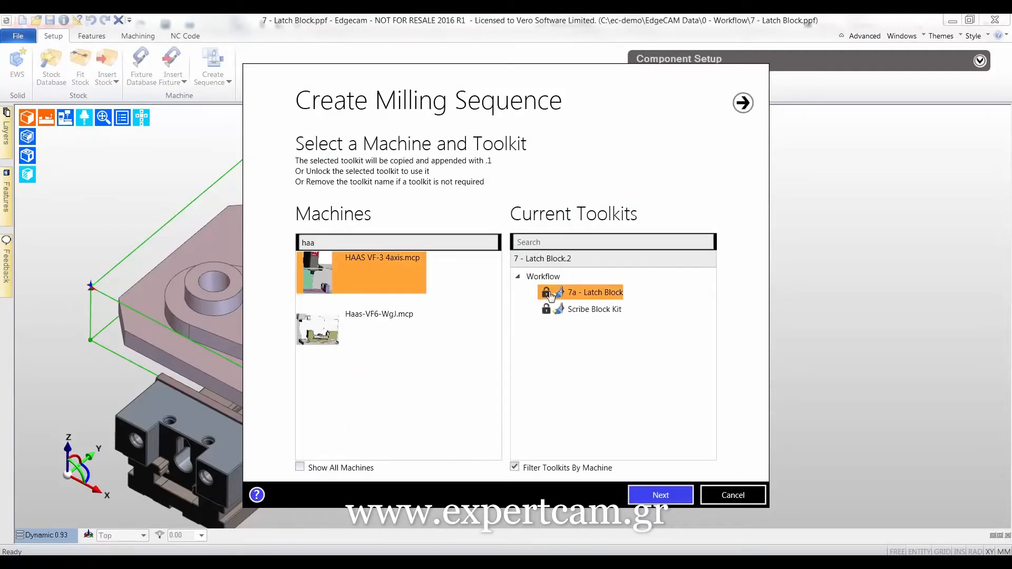
click(646, 494)
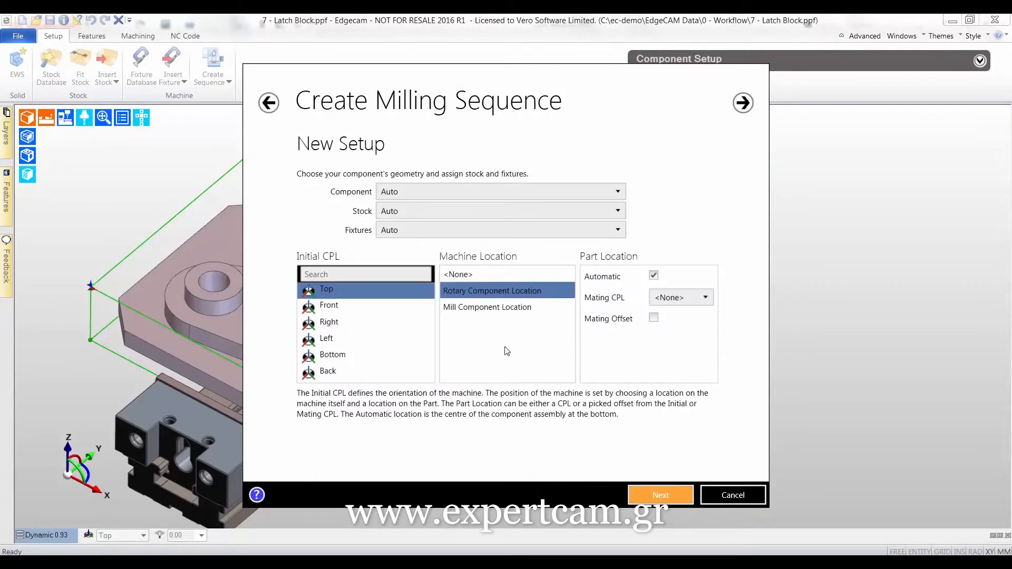
click(503, 311)
click(653, 496)
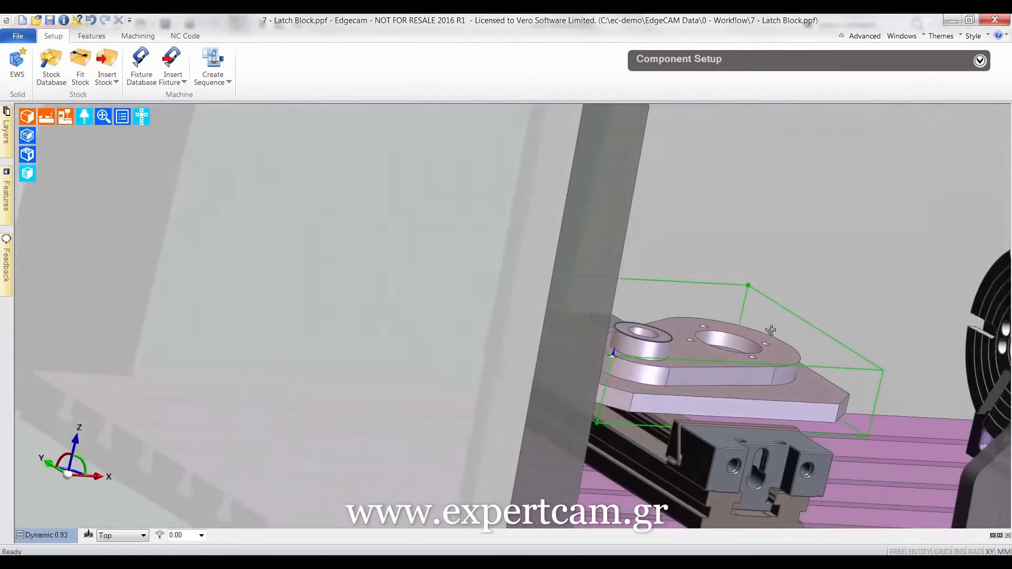
Step: Check the part and vice inside the machine and hide the machine graphics
scroll(730, 337, down, 2)
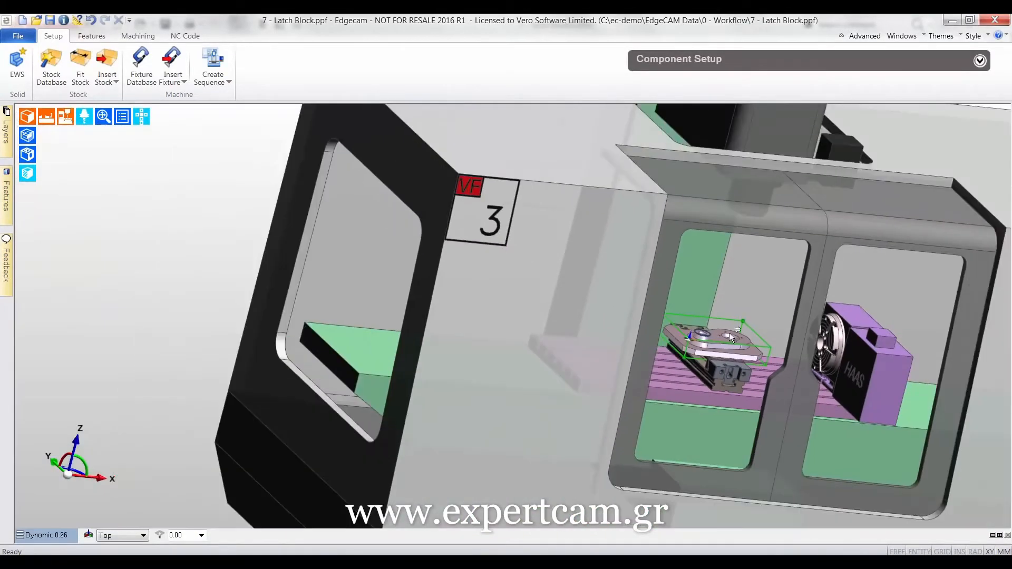
scroll(730, 337, up, 5)
scroll(729, 333, up, 3)
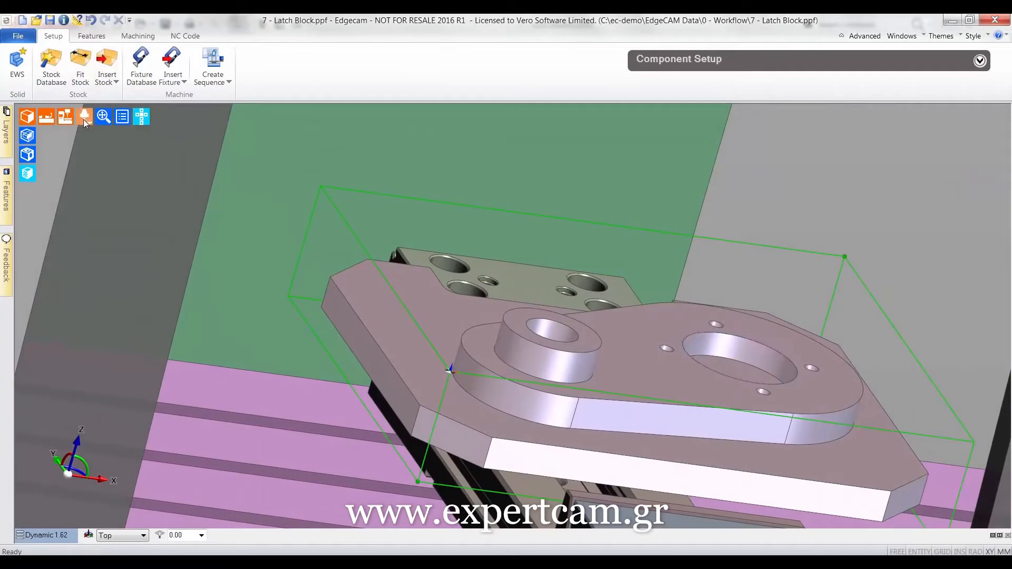
click(65, 119)
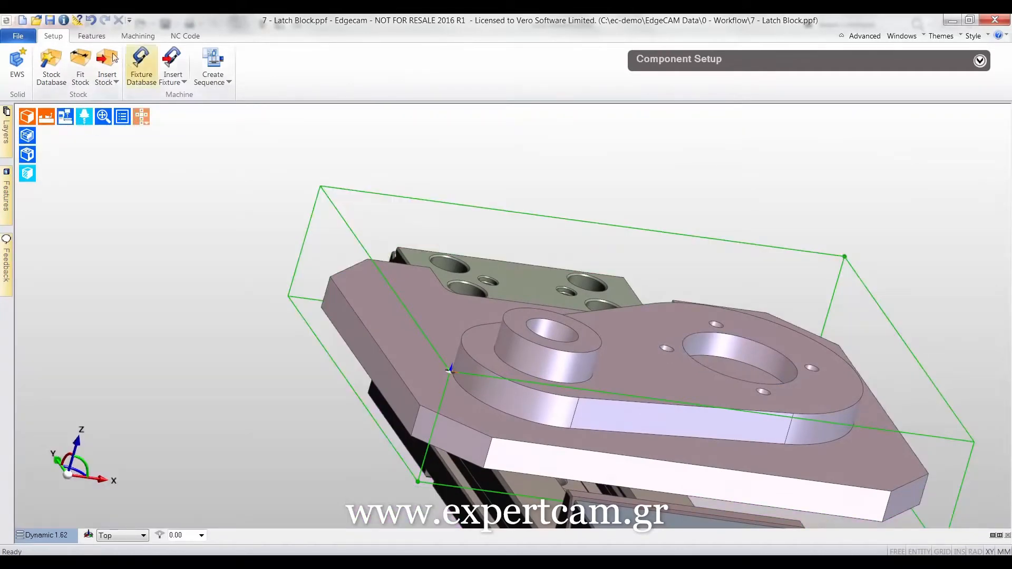
Step: Find the part's 2D pockets, 2D bosses, open pockets, open mill features and vertical holes, and display the features as shaded faces
click(91, 36)
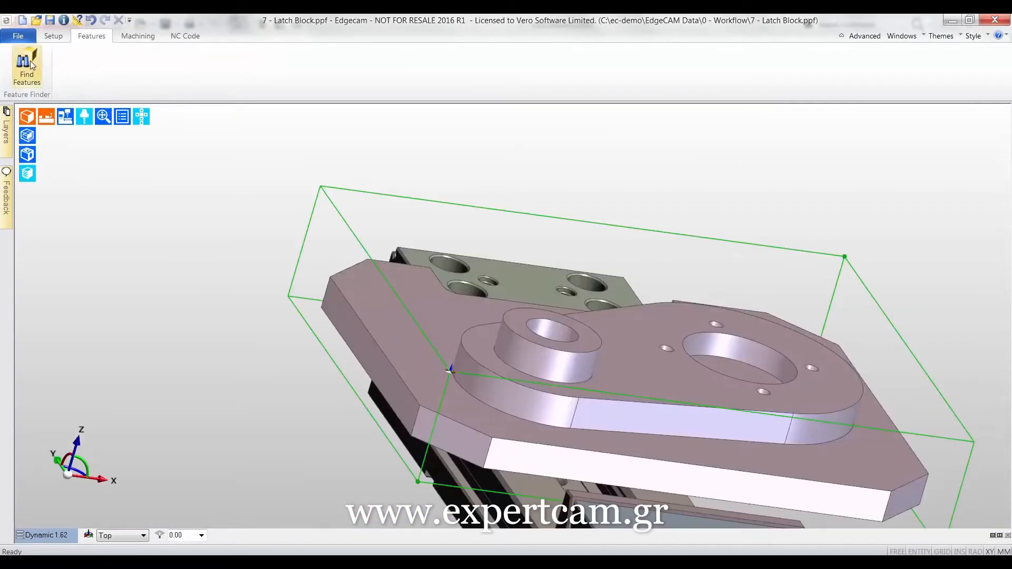
click(27, 64)
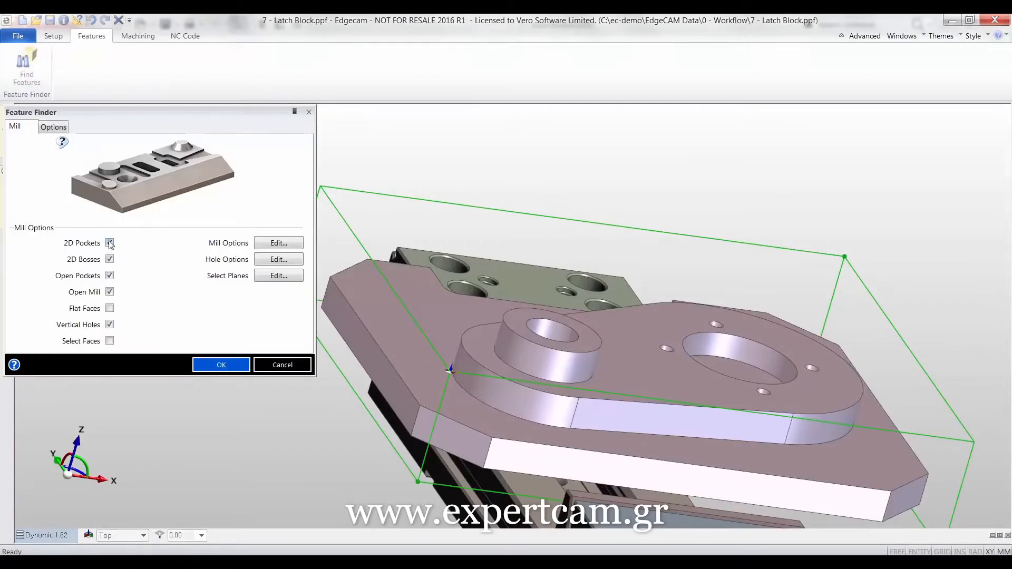
click(110, 243)
click(110, 260)
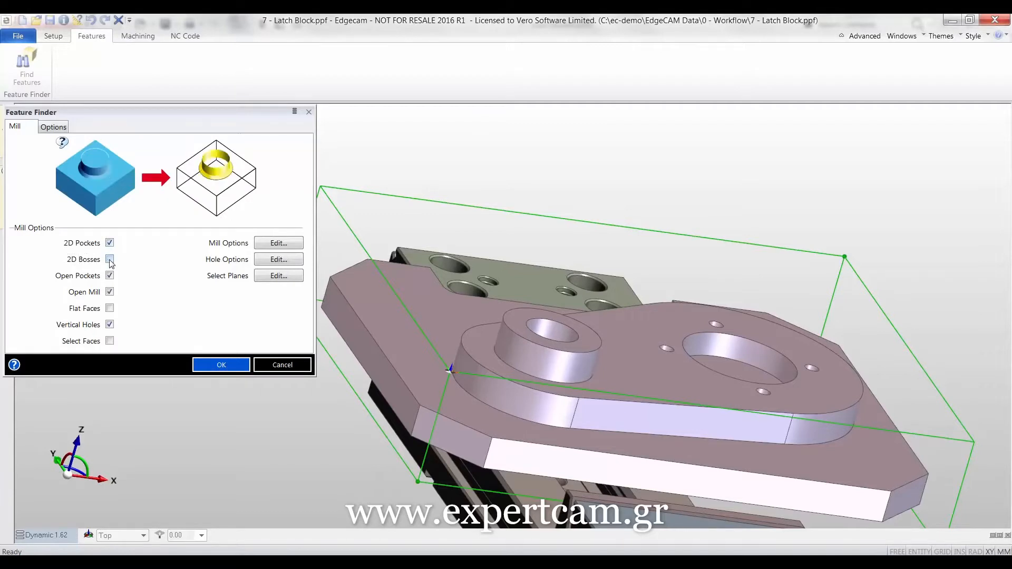
click(201, 366)
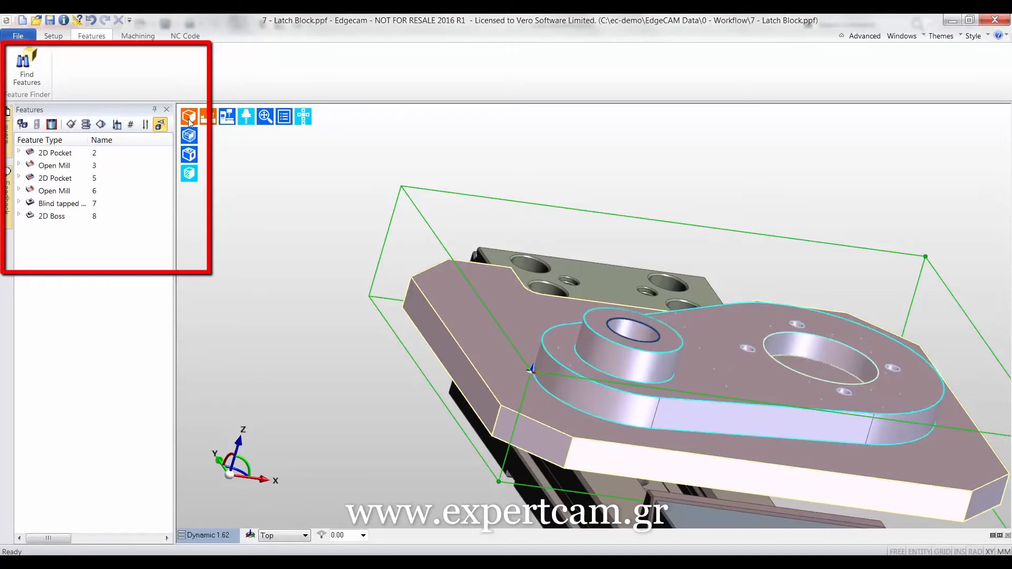
click(193, 154)
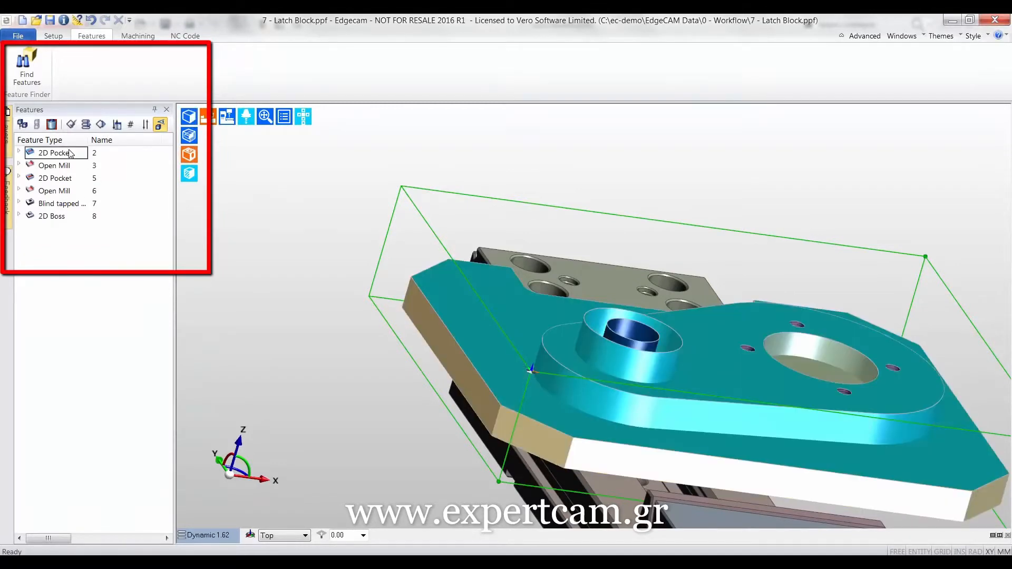
Step: Highlight the found Open Mill and 2D Pocket features one after another on the part and show its solid model
click(64, 166)
click(62, 179)
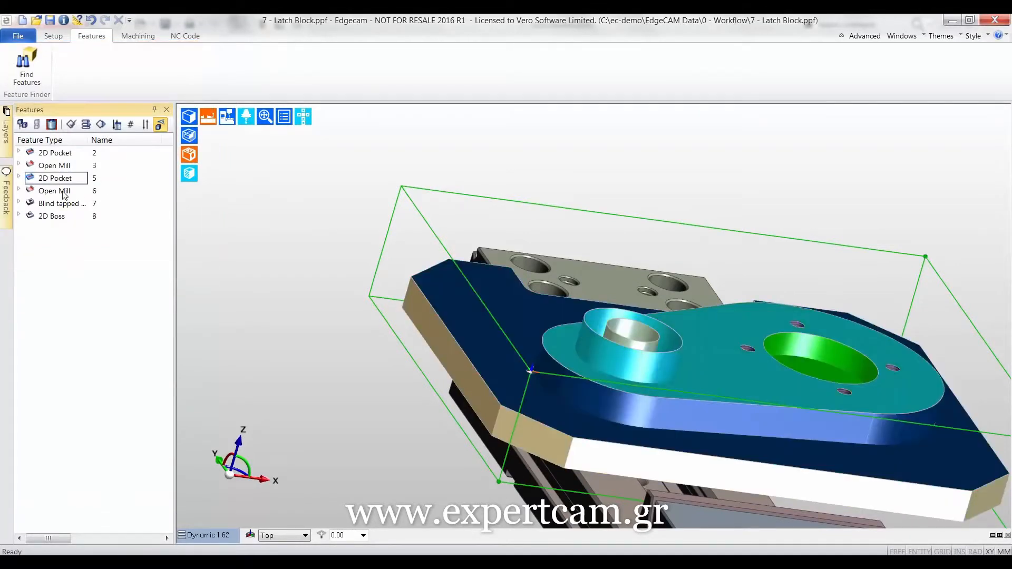
click(63, 191)
click(191, 135)
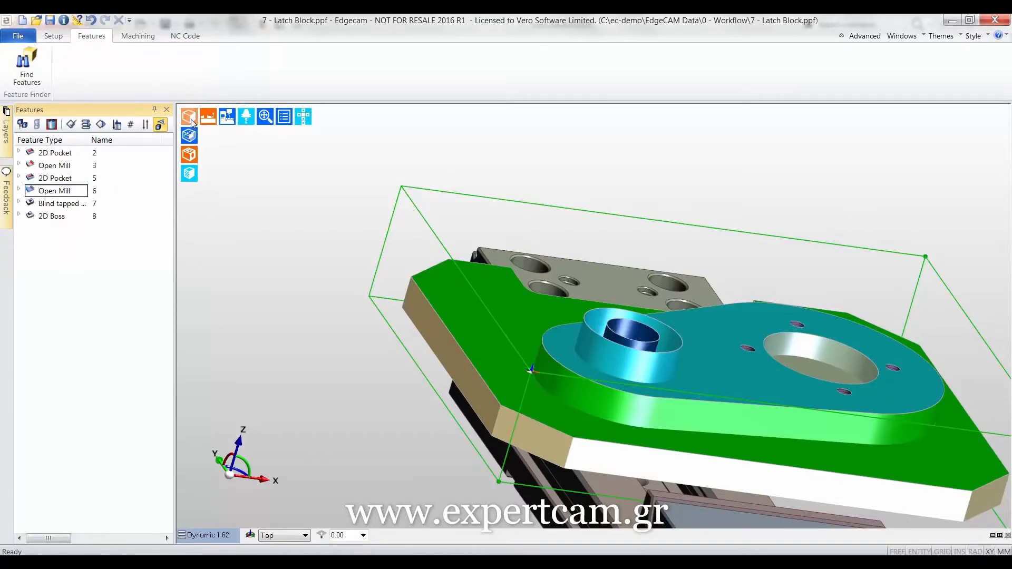
Step: Plan the machining operations for the found features and remove the Spot Drilling operation of the blind tapped hole
click(141, 37)
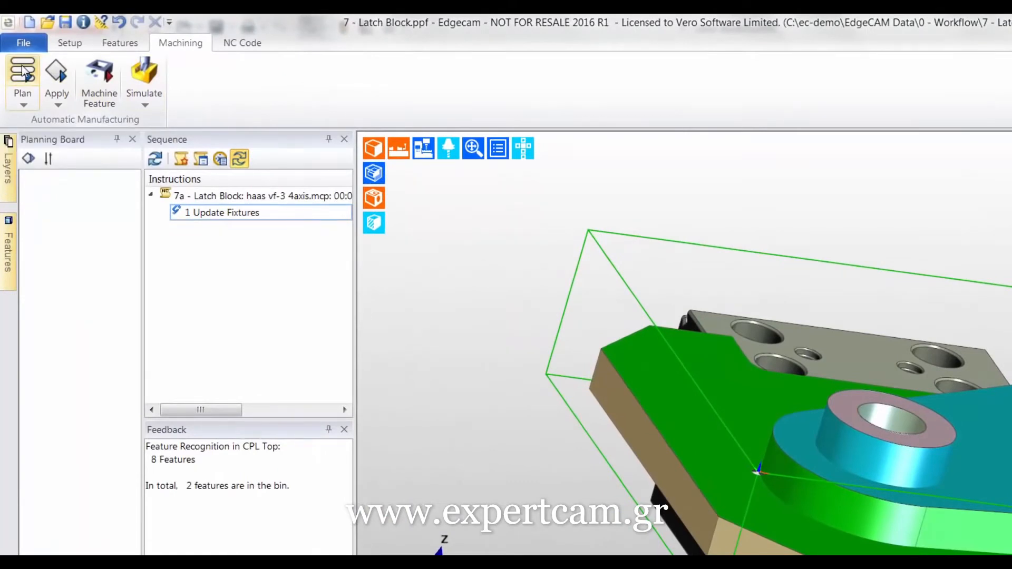
click(21, 66)
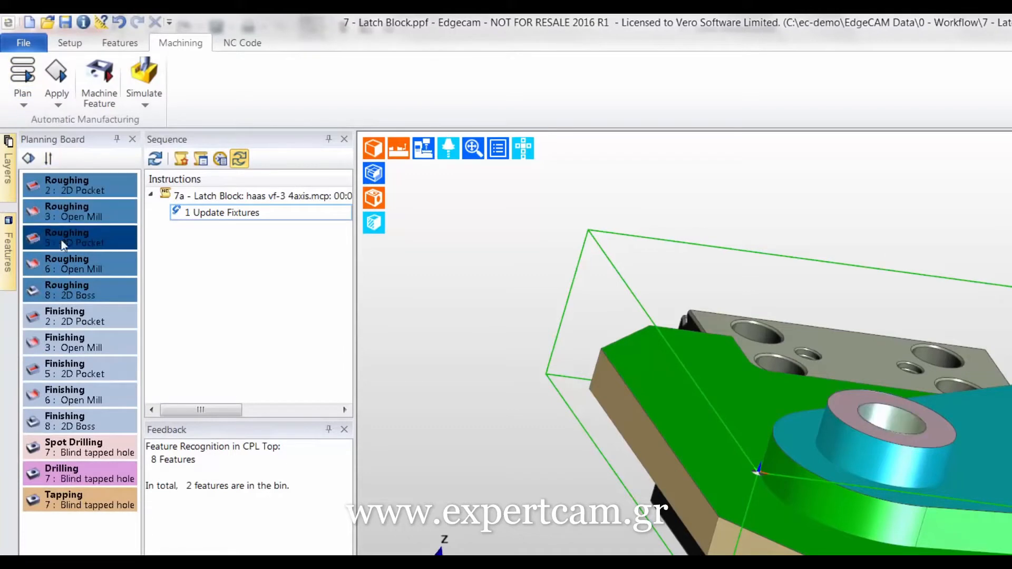
right_click(64, 448)
click(104, 474)
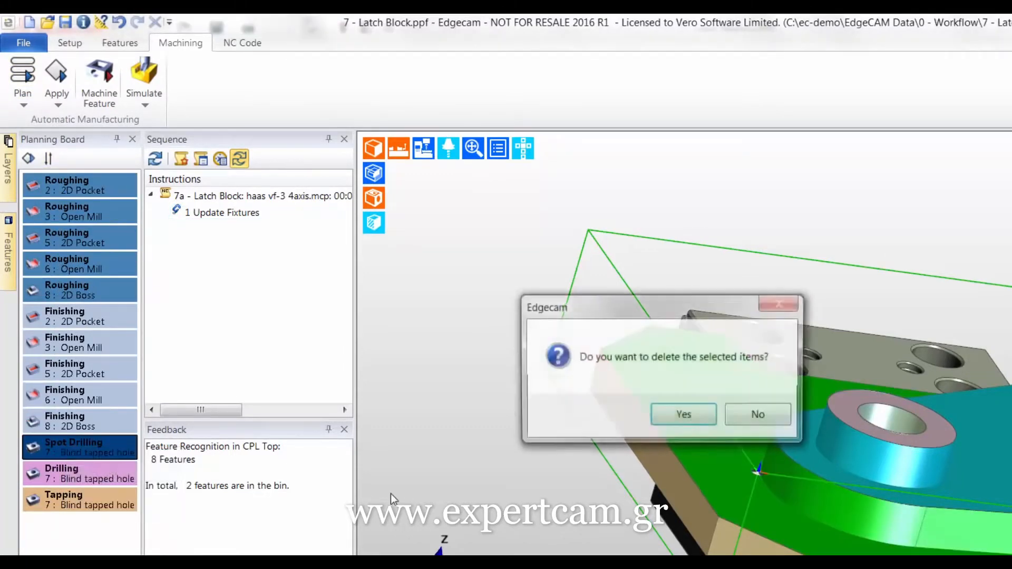
click(685, 417)
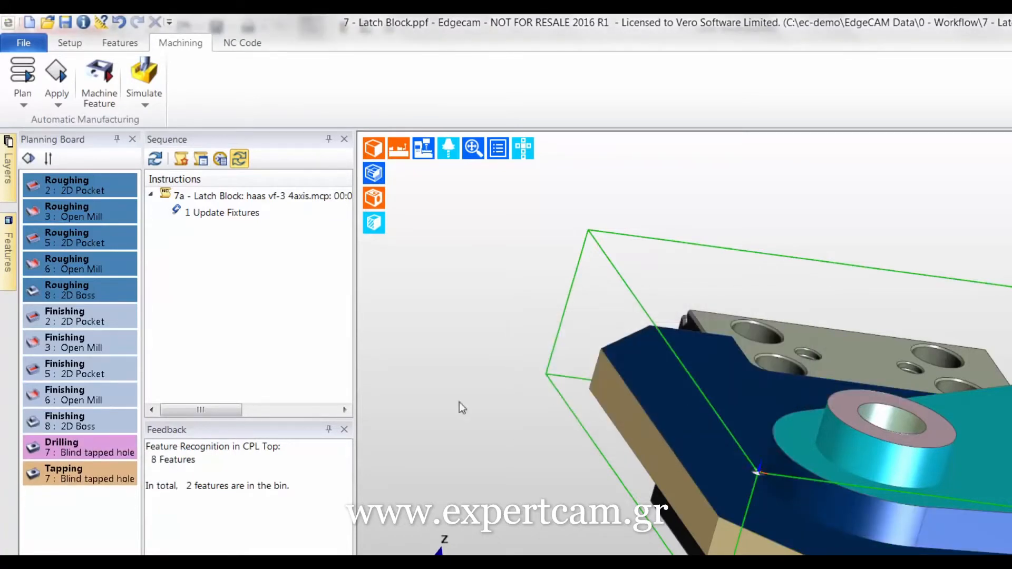
Step: Move the finishing of Open Mill 6 ahead of Open Mill 3 and apply the plan to create the machining cycles
drag(83, 401, 86, 325)
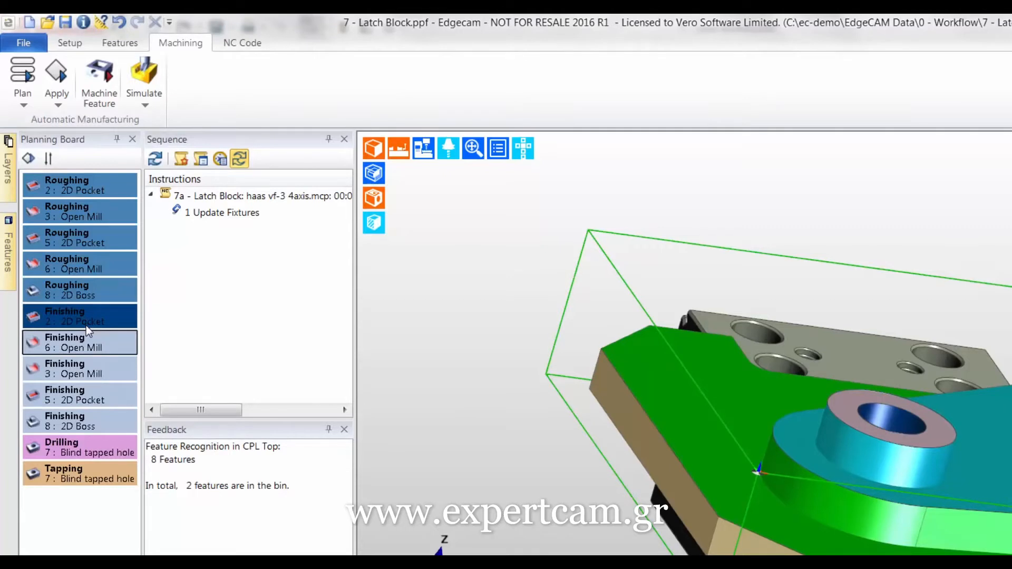
click(57, 73)
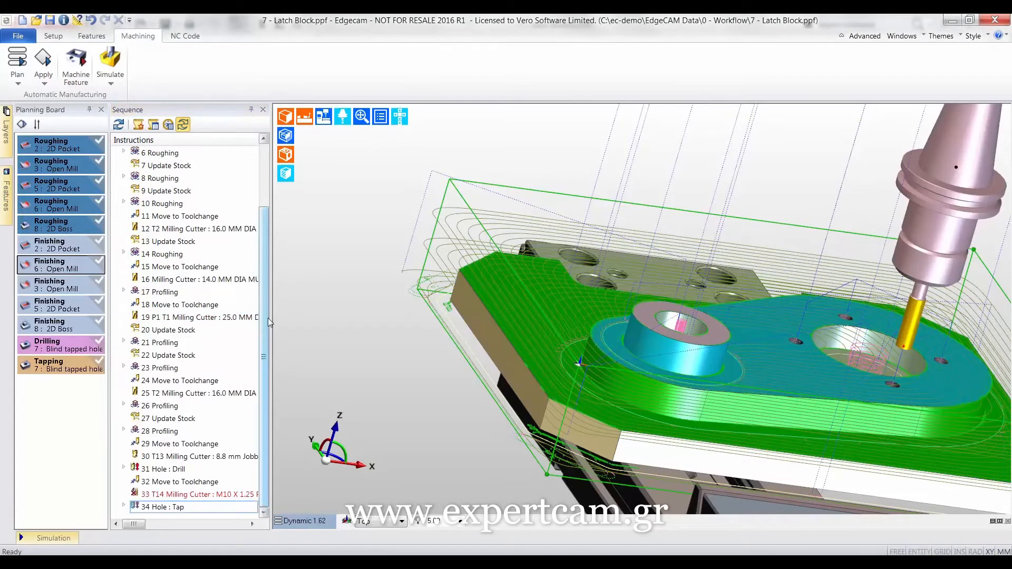
drag(270, 318, 289, 277)
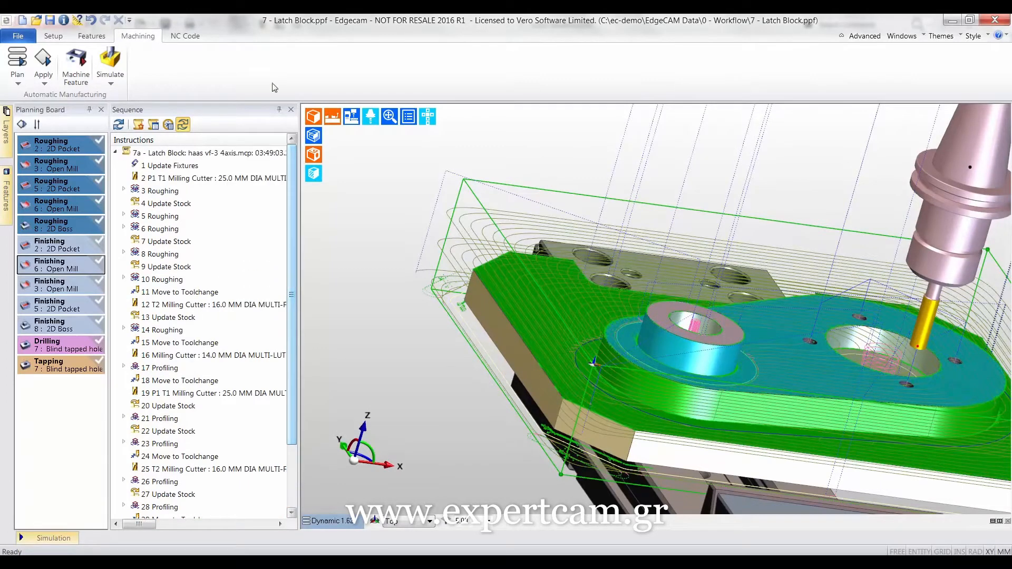
Step: Simulate the Latch Block sequence in the machine, check the stop conditions, and stop the run during roughing
click(109, 59)
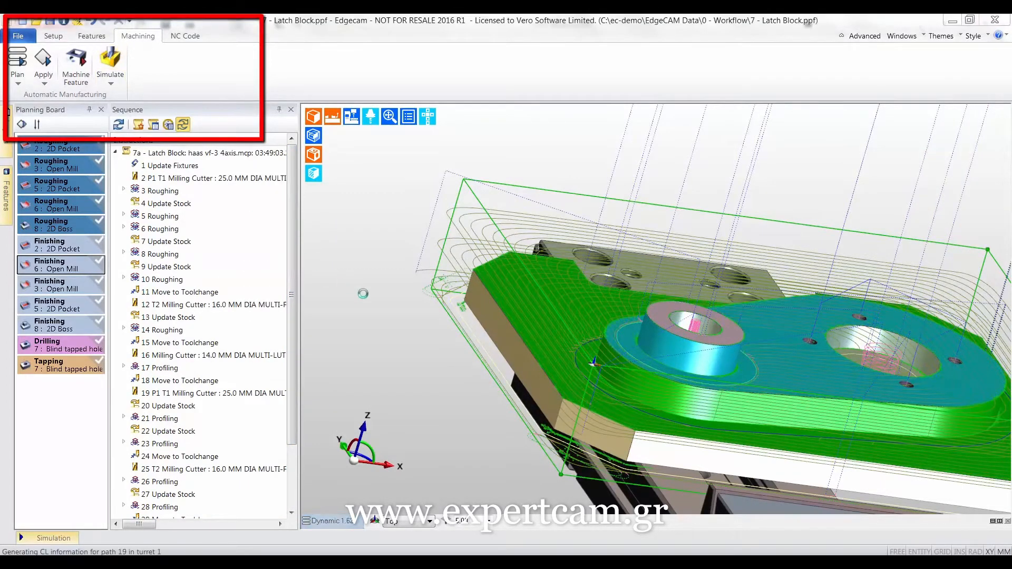
scroll(536, 321, up, 5)
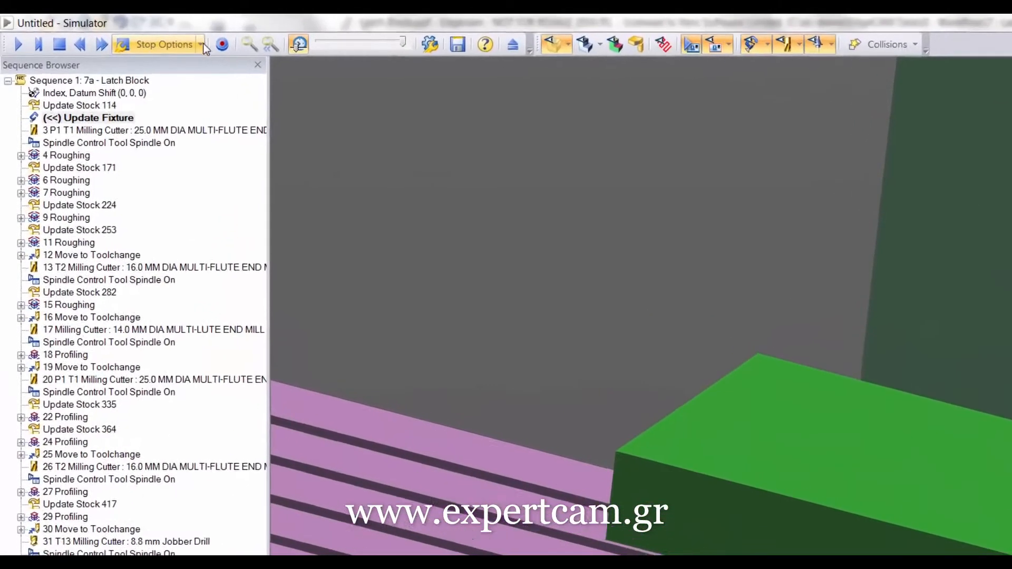
click(203, 47)
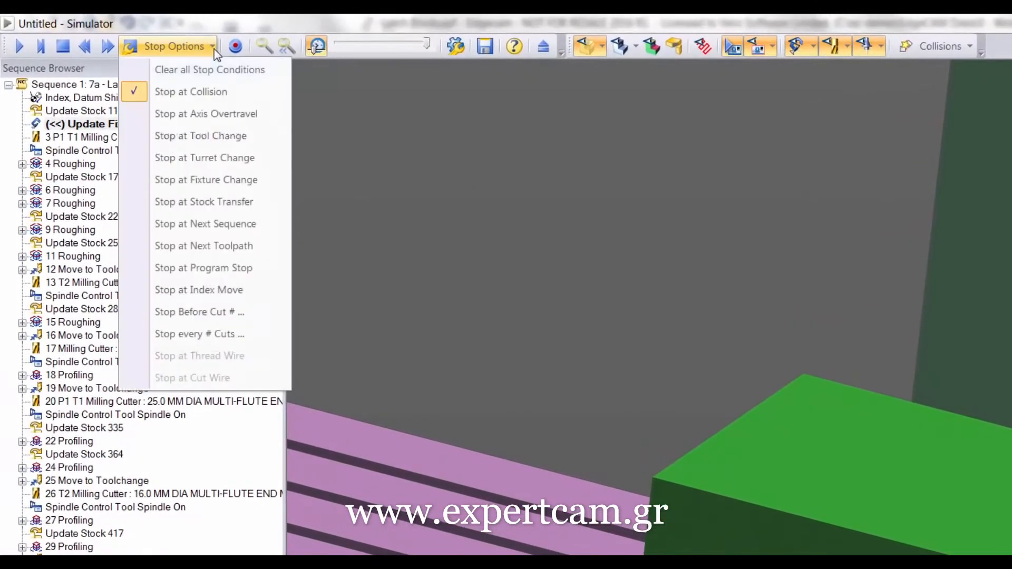
click(317, 101)
click(22, 46)
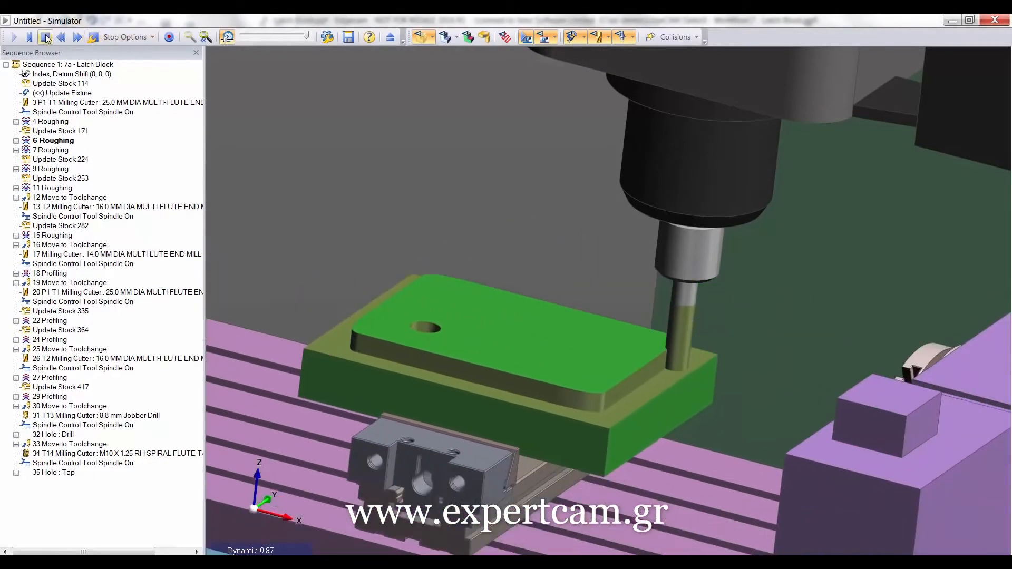
click(46, 37)
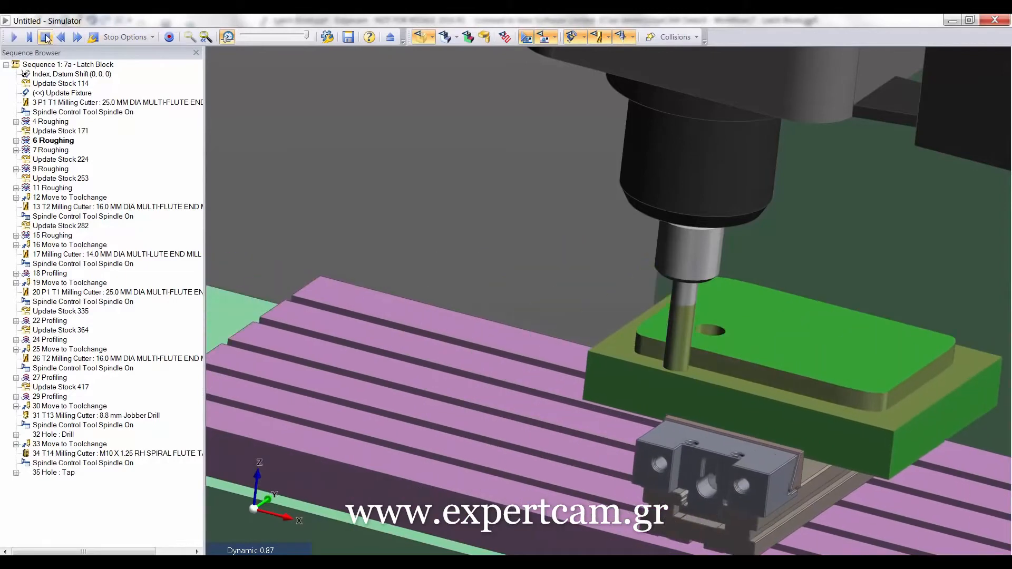
Step: Simulate the drilling and tapping from the T13 8.8 mm Jobber Drill, and return to Edgecam
double_click(70, 416)
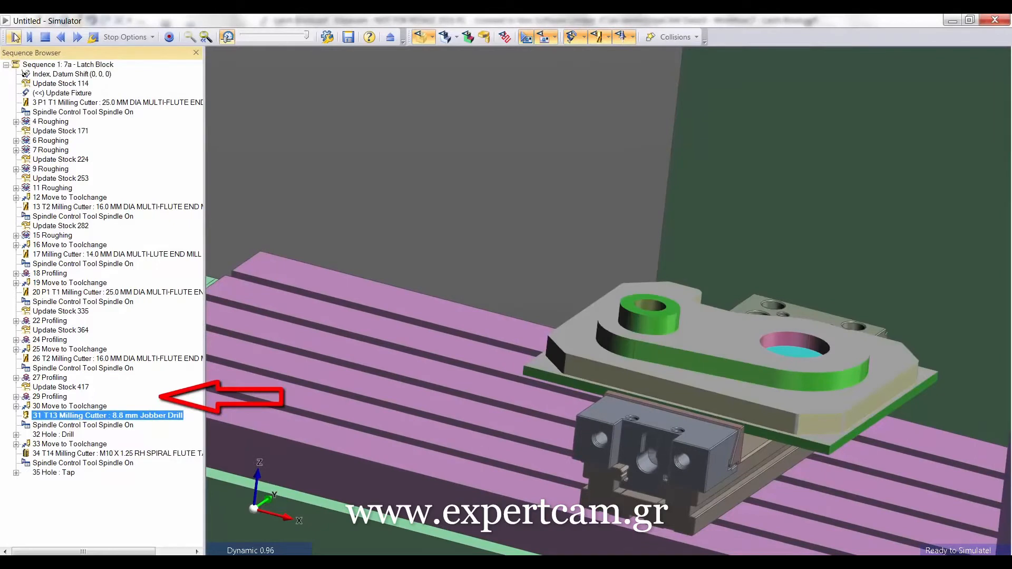
click(13, 34)
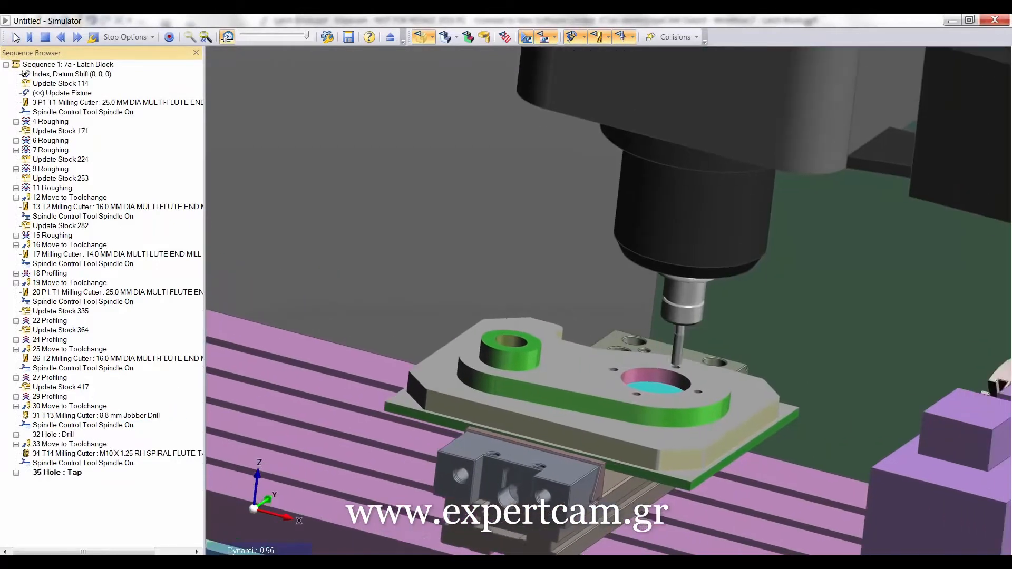
click(391, 38)
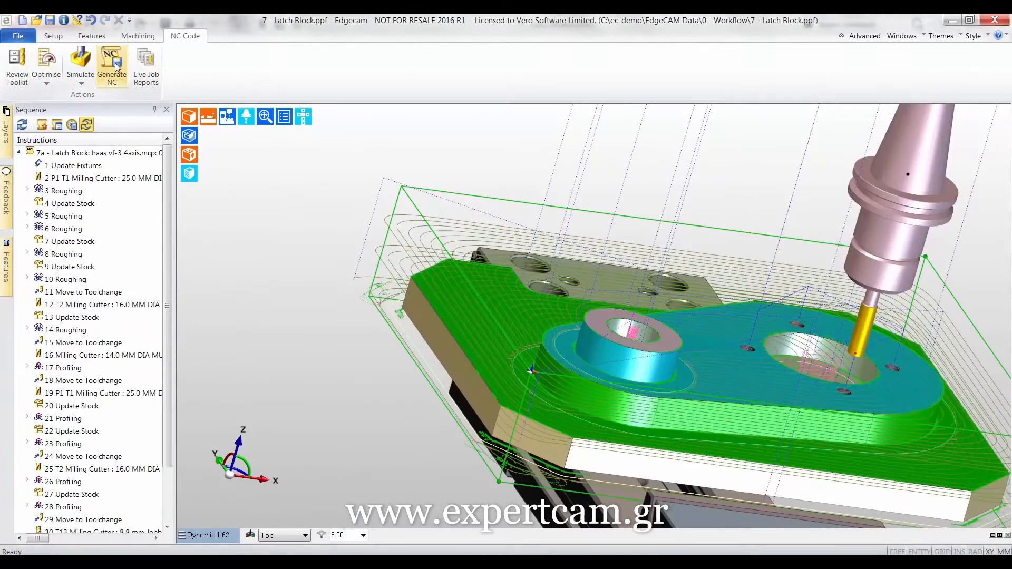
Step: Generate the CNC code for job 7a - Latch Block and look through it in the editor before closing it
click(116, 66)
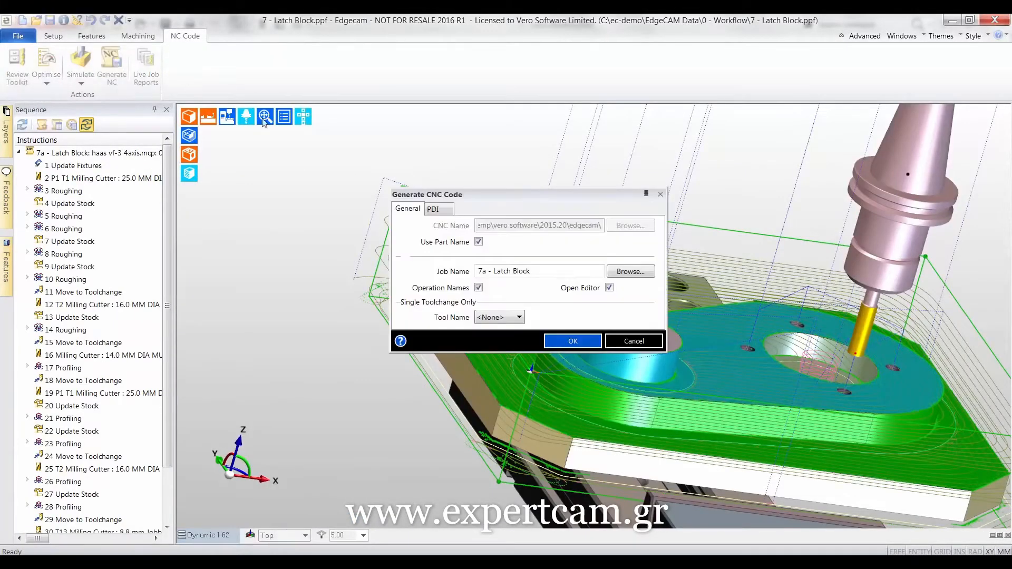
click(562, 344)
scroll(538, 304, down, 10)
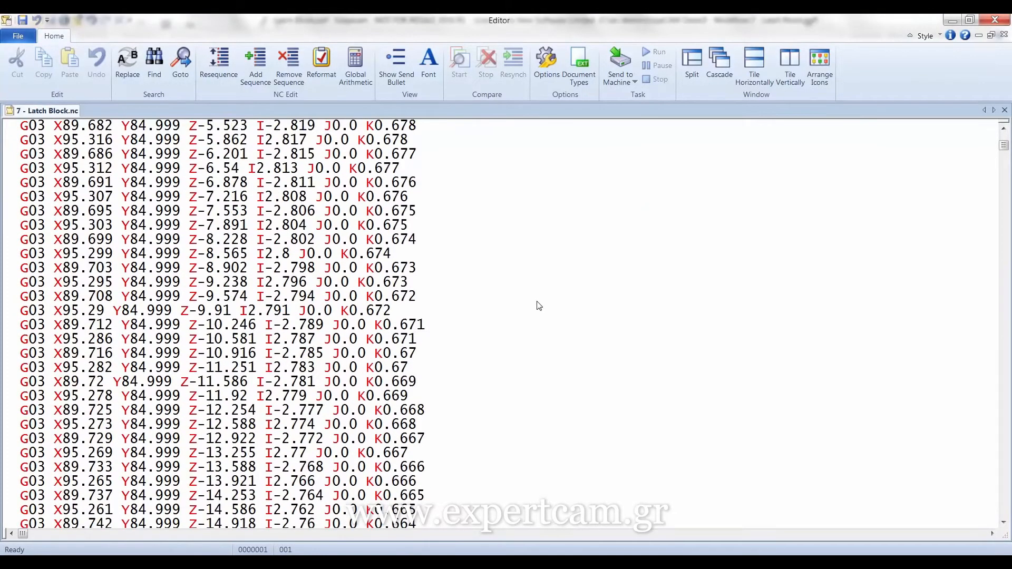
scroll(538, 306, down, 17)
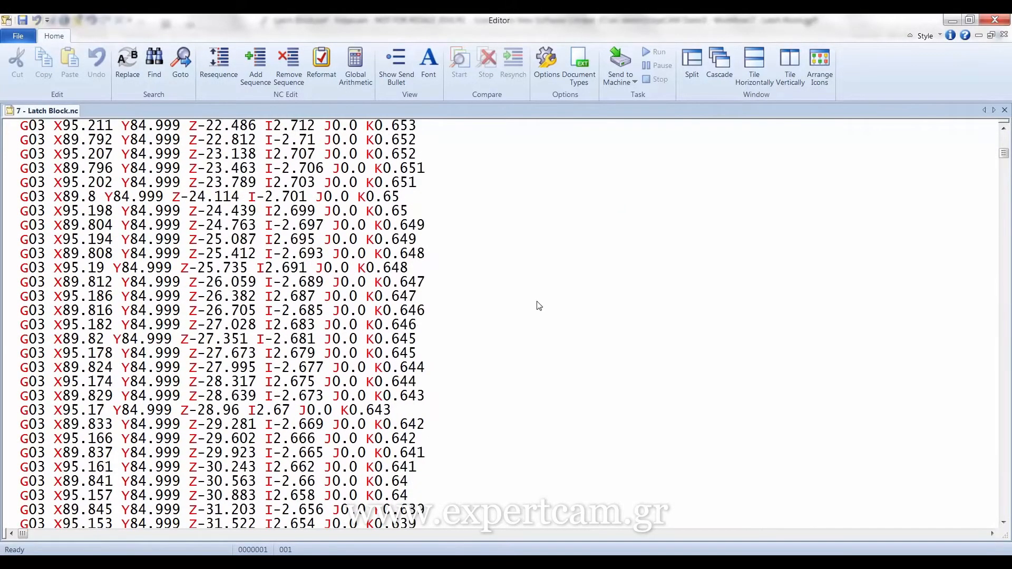
scroll(538, 306, down, 6)
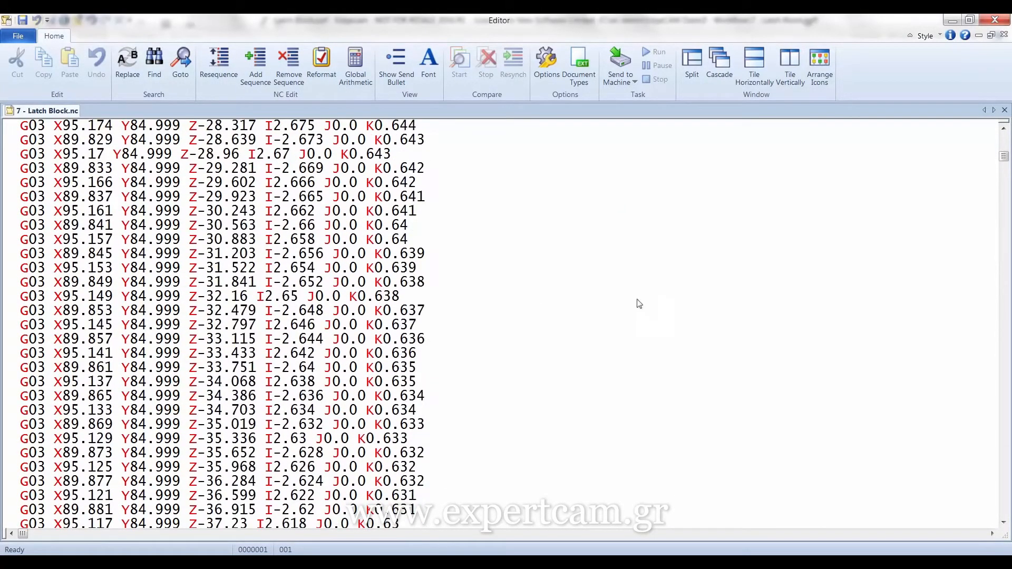
click(995, 21)
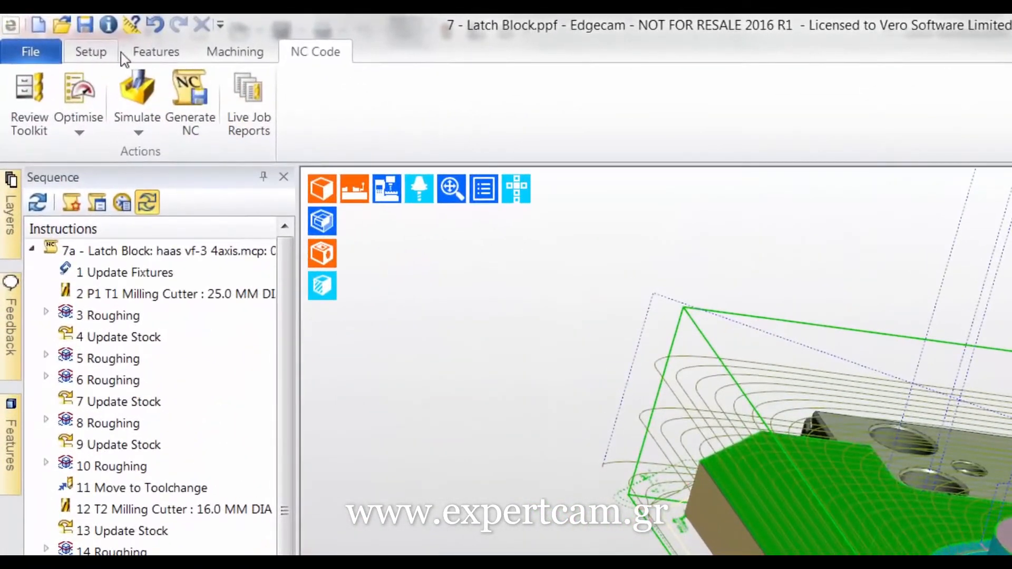
Step: Reload the solid from 8 - Latch Block Modified.SLDPRT without saving the current part's changes
click(148, 55)
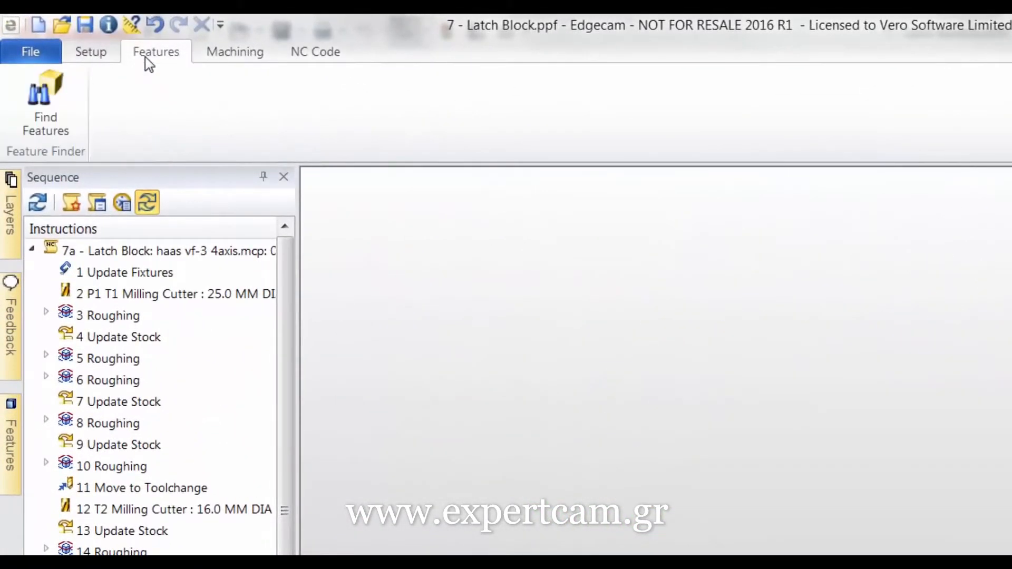
middle_drag(490, 295, 336, 348)
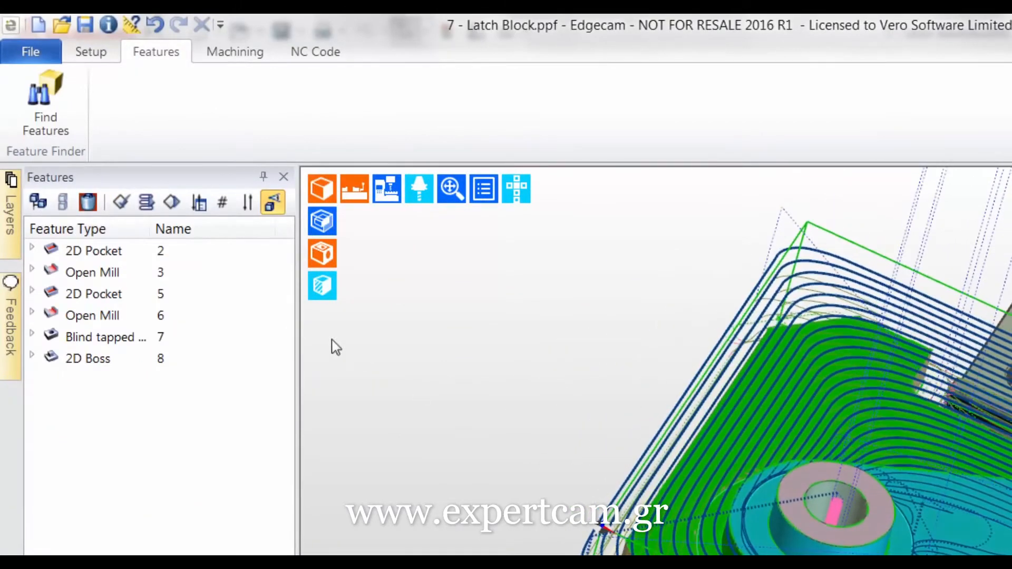
click(38, 202)
right_click(142, 230)
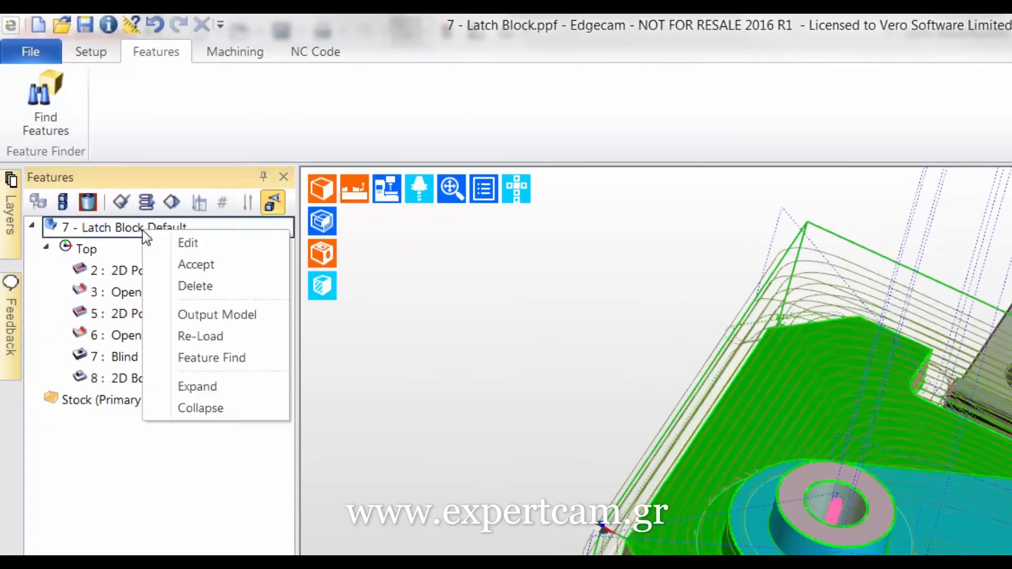
click(201, 338)
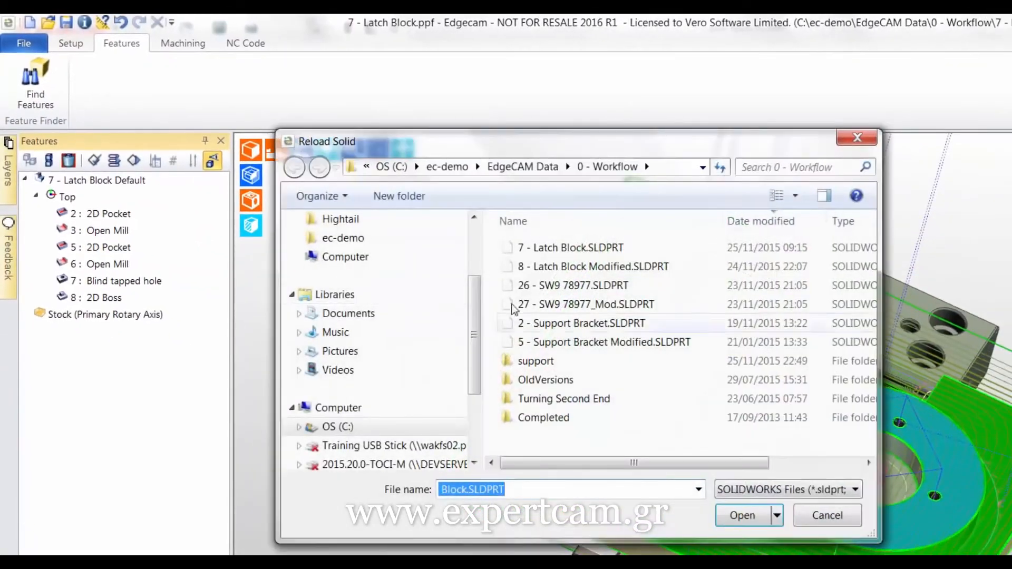
click(540, 268)
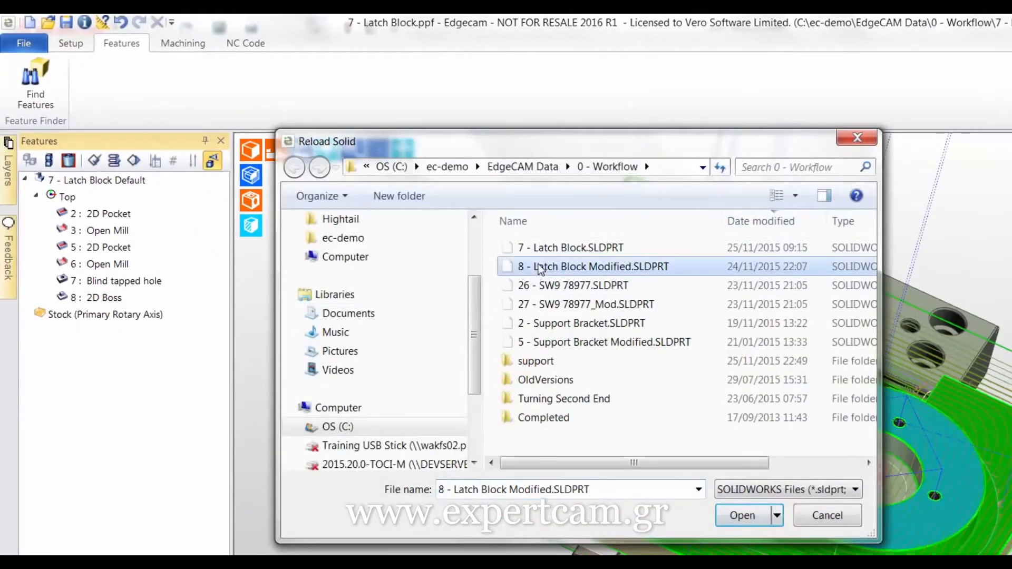
click(736, 515)
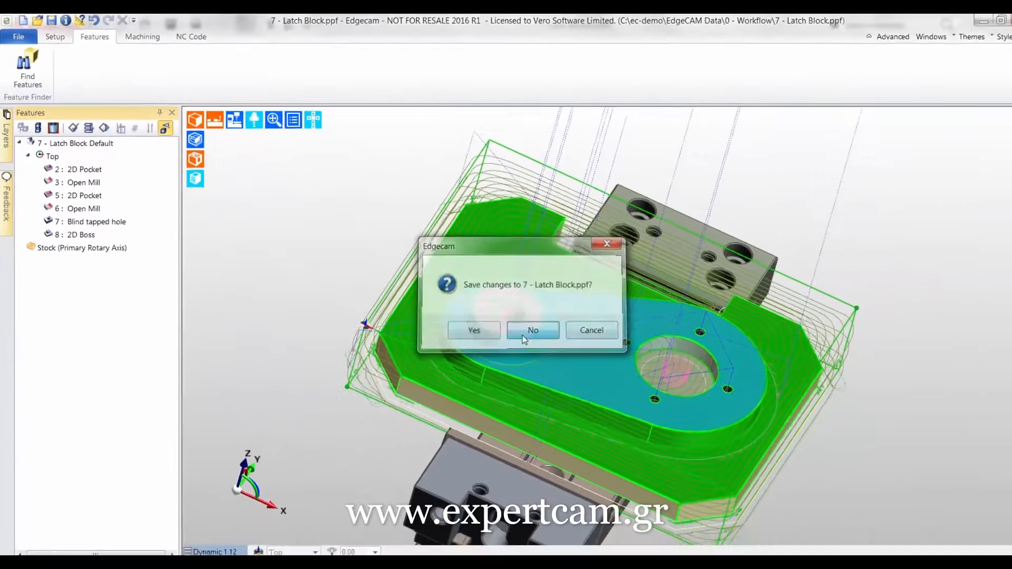
click(603, 385)
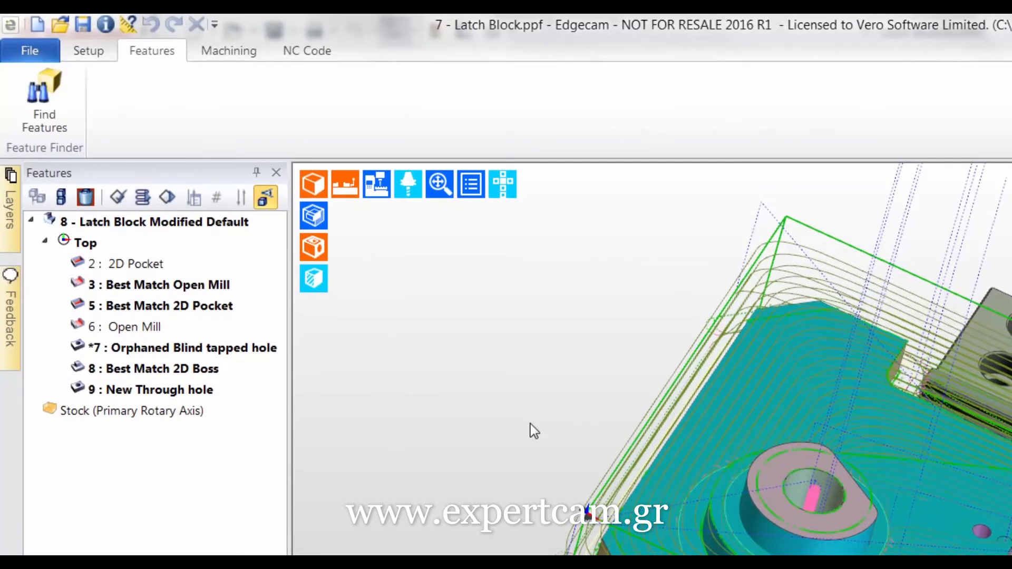
Step: Accept the feature changes of 8 - Latch Block Modified and regenerate the sequence, cancelling the prompted edits of the drill and tap cycles
right_click(237, 226)
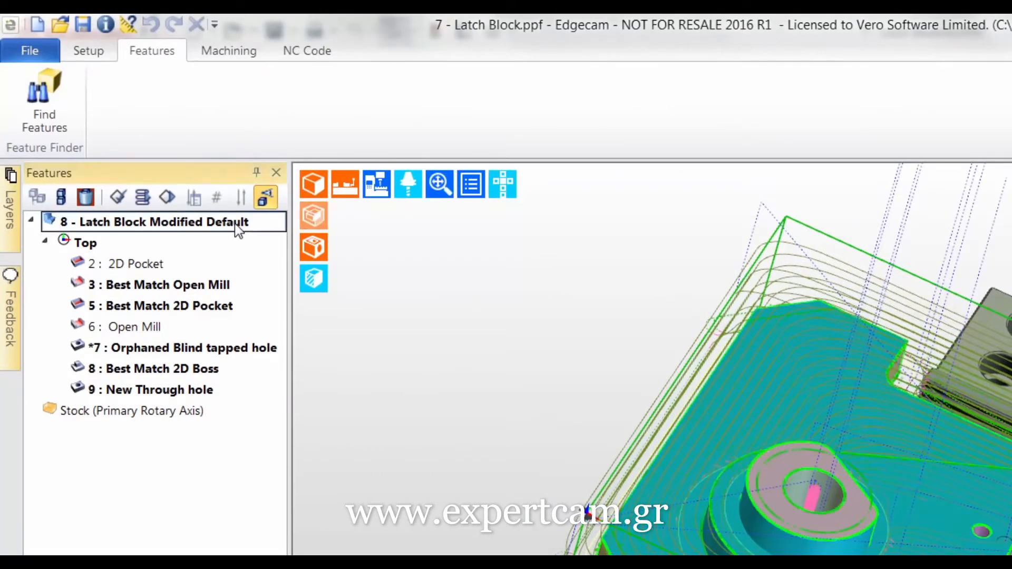
click(282, 258)
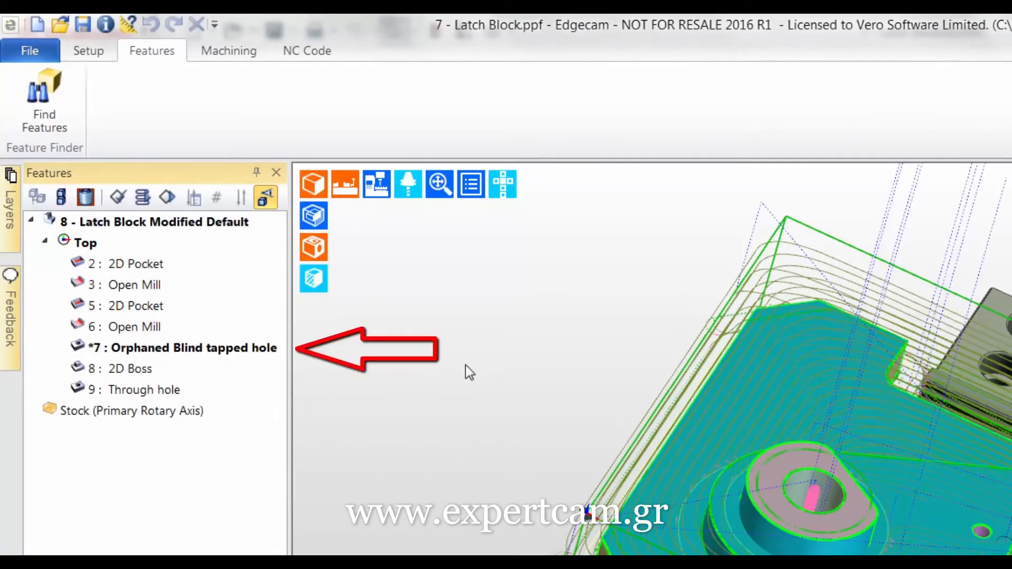
click(232, 51)
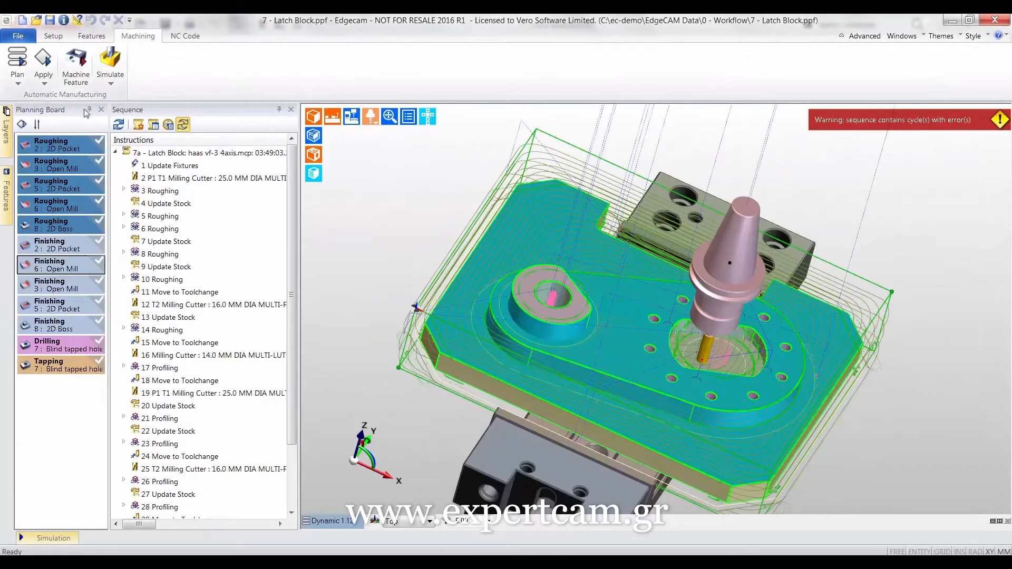
click(119, 128)
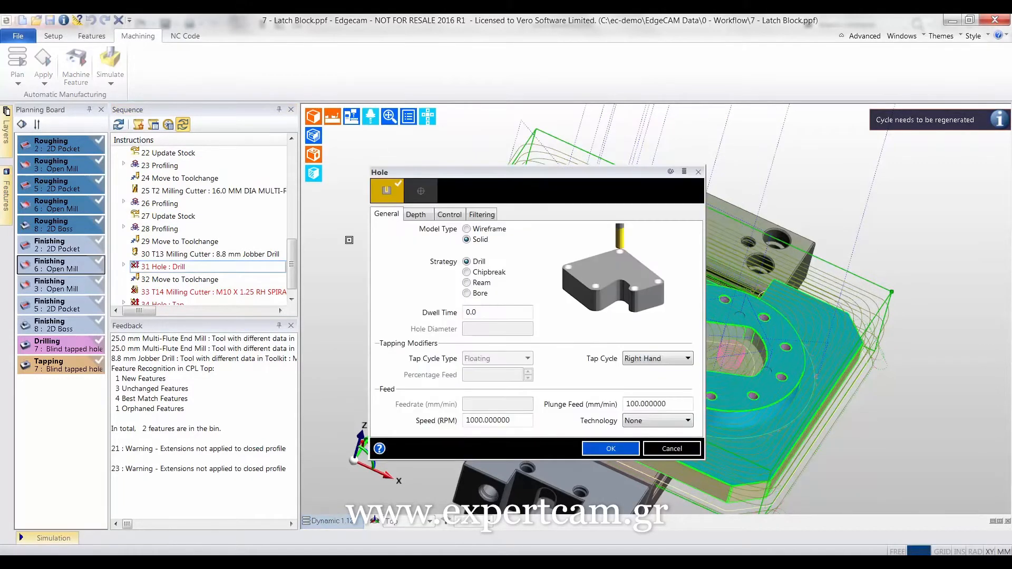
click(671, 452)
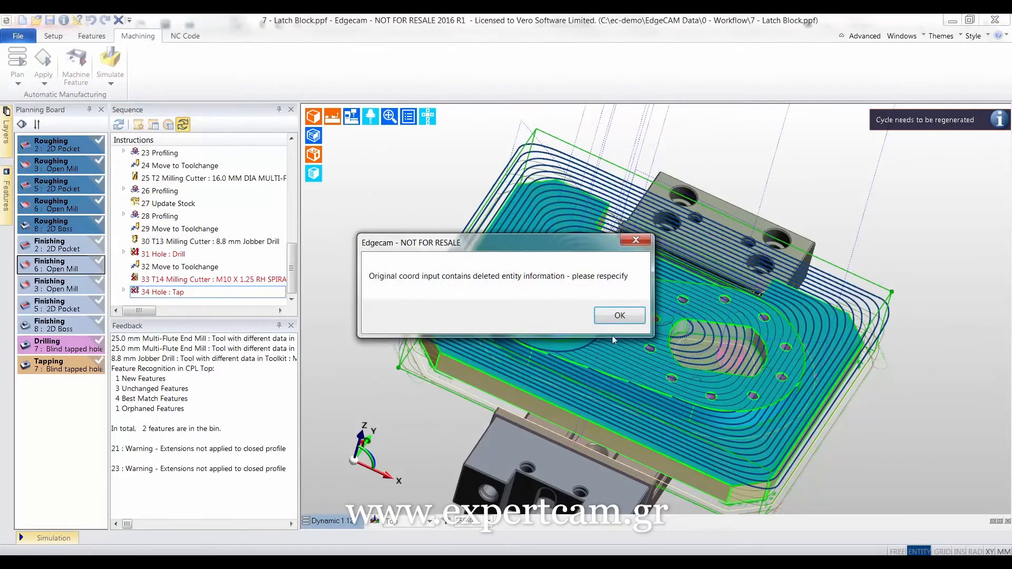
click(620, 317)
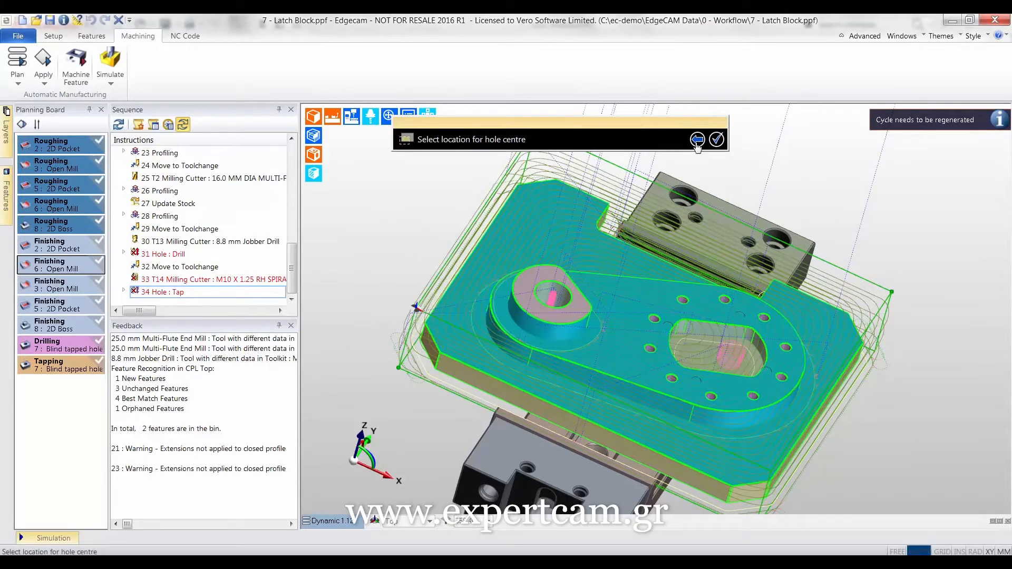
click(717, 140)
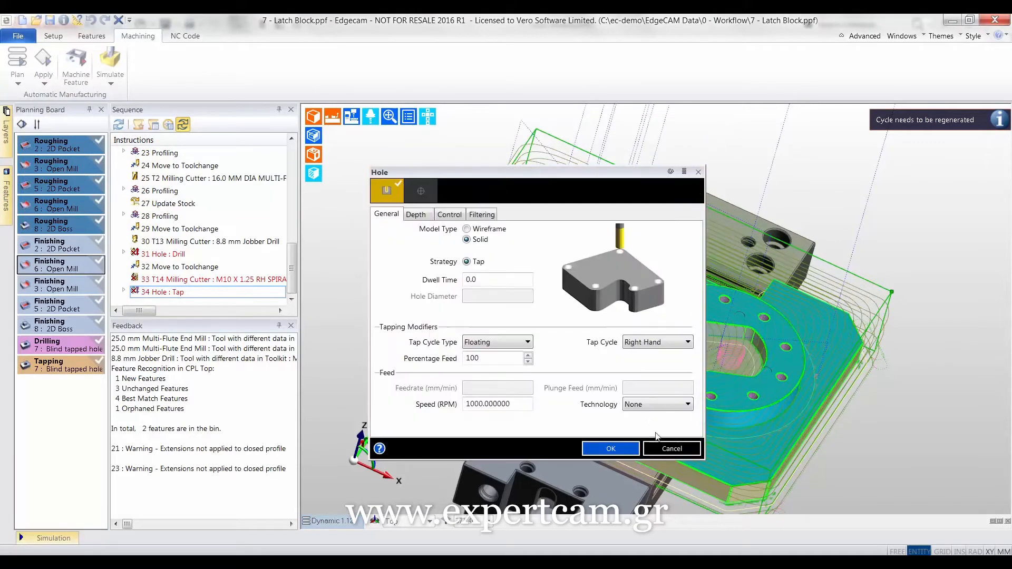
click(665, 448)
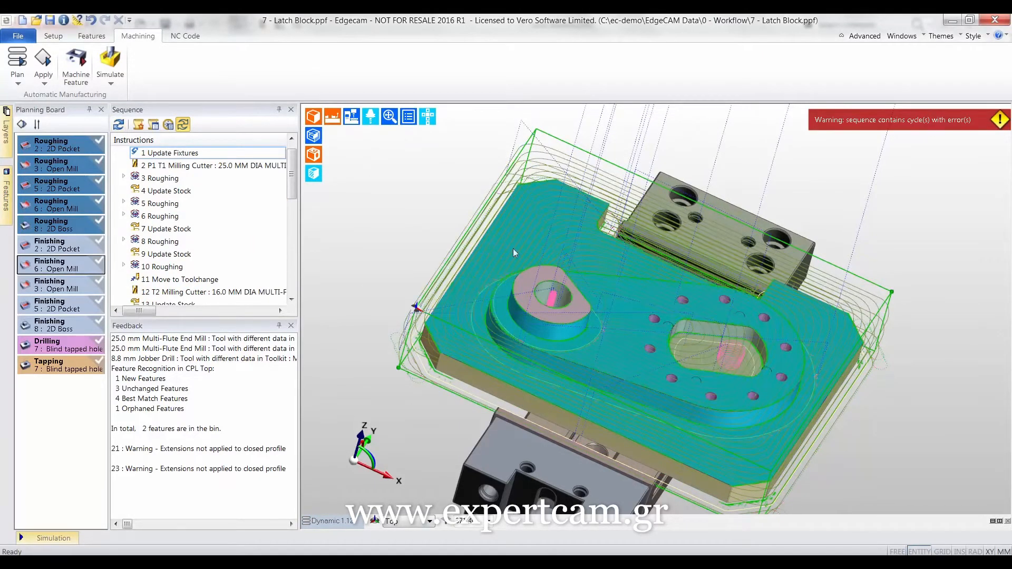
Step: Close the feedback and delete sequence instructions 30 to 34, from the T13 8.8 mm Jobber Drill through Hole : Tap
click(291, 326)
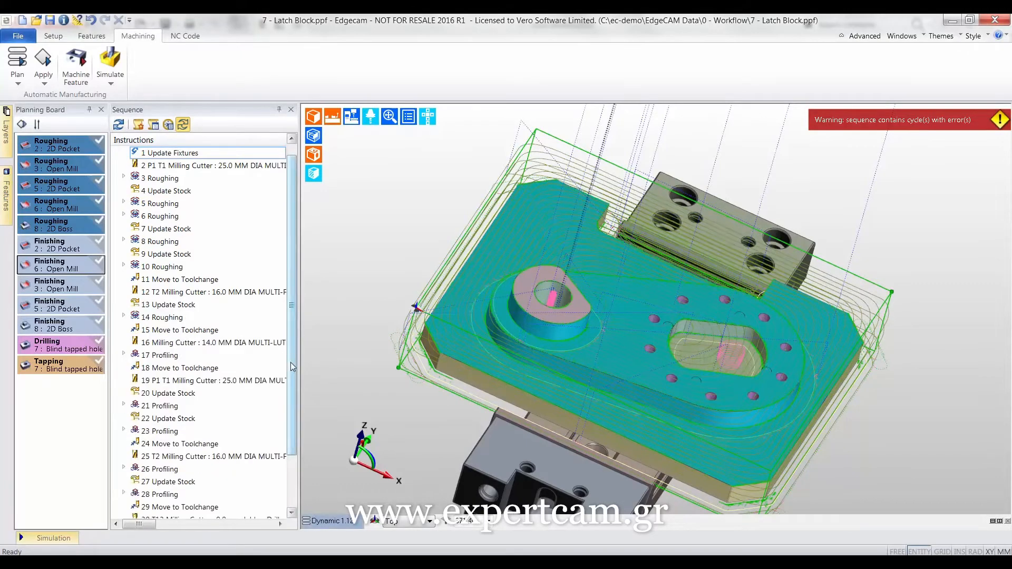
scroll(288, 419, down, 2)
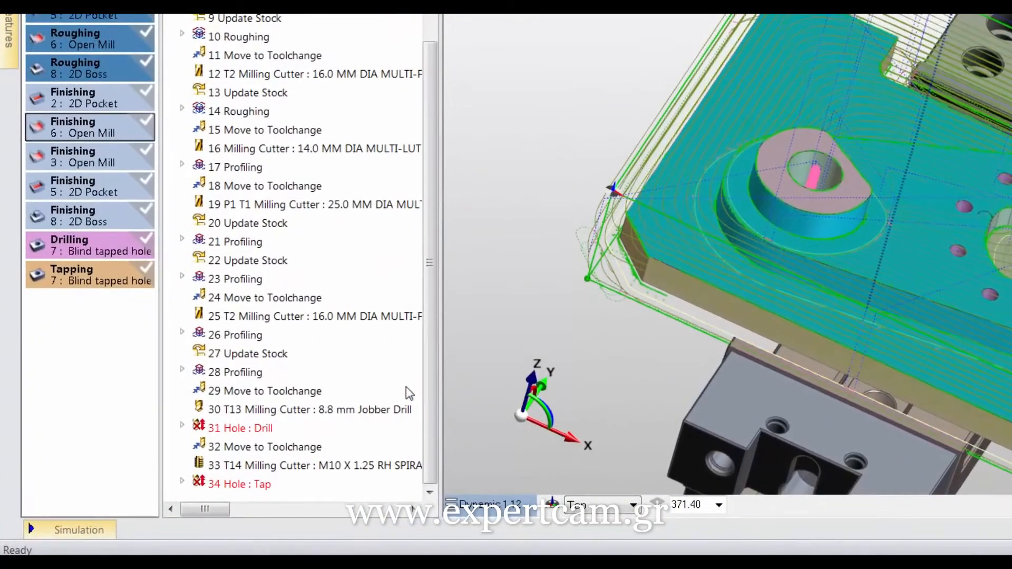
click(288, 409)
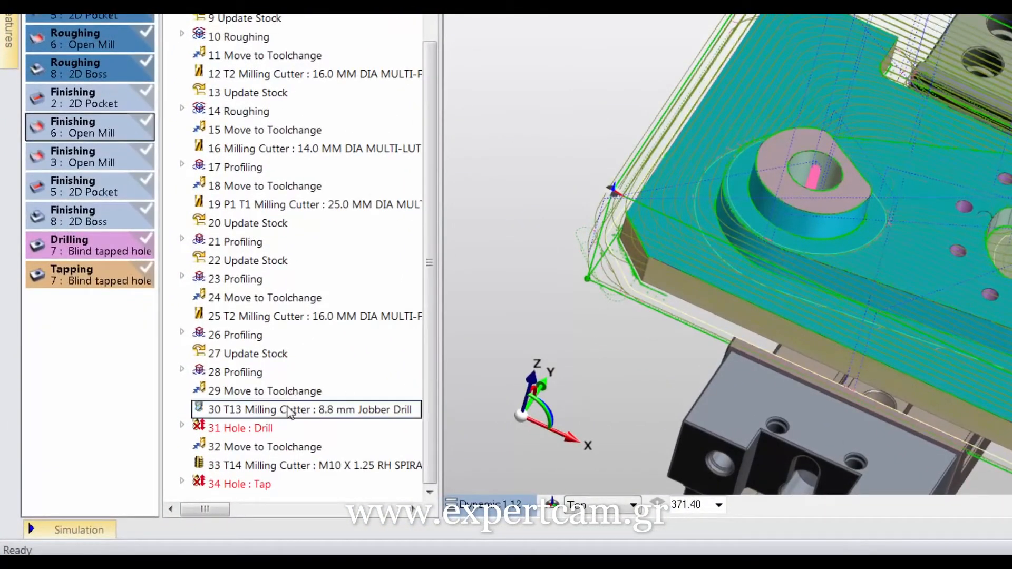
shift+click(259, 490)
right_click(288, 485)
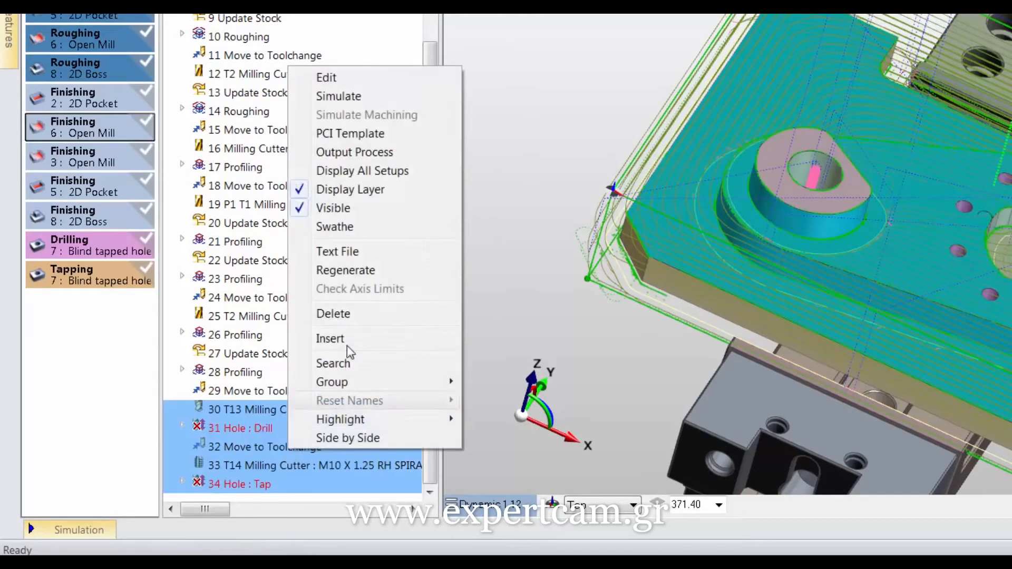
click(333, 314)
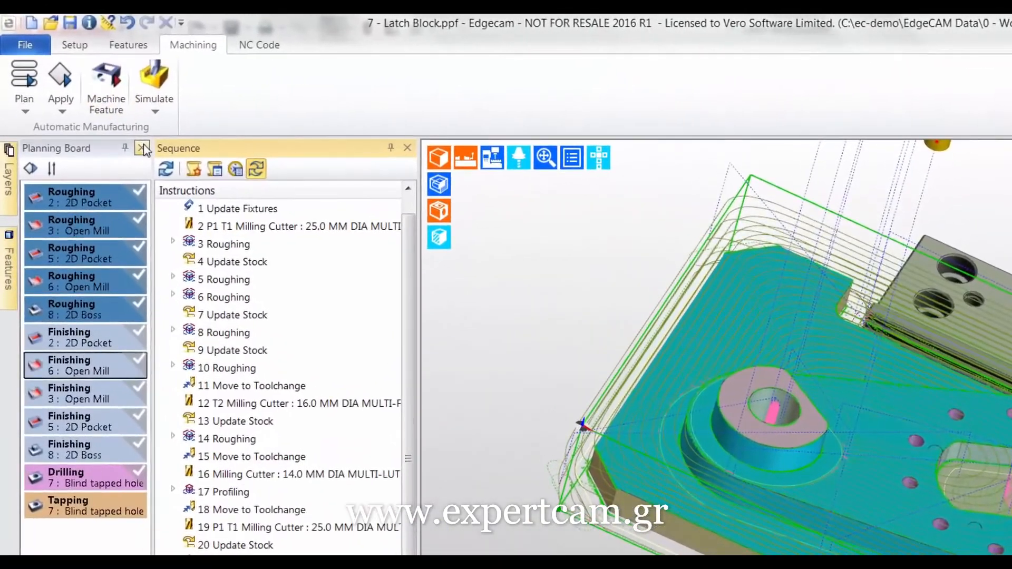
Step: Close the planning board and machine the Through hole 9 feature automatically with Component set to Both and the Default strategy set
click(142, 148)
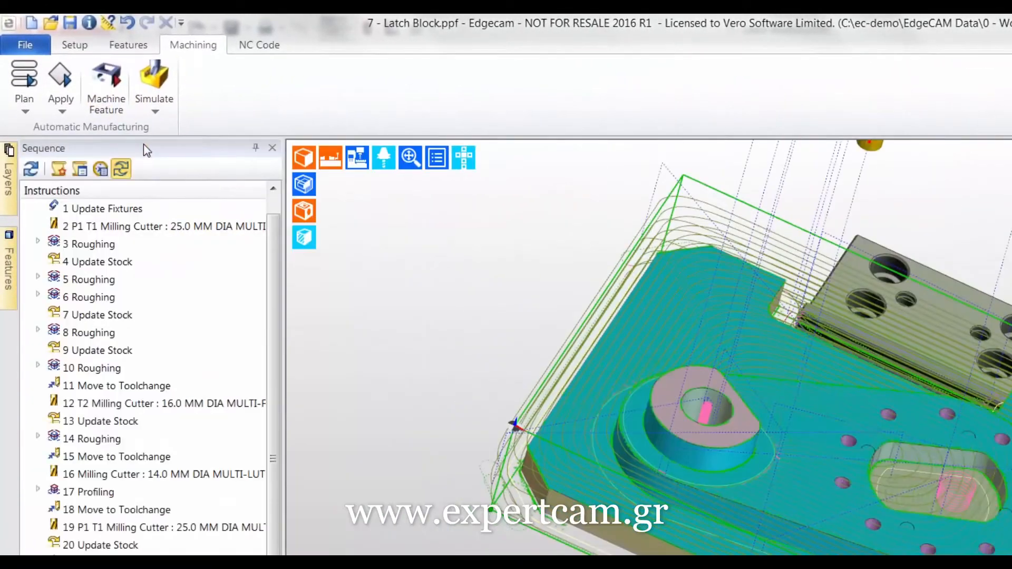
click(106, 85)
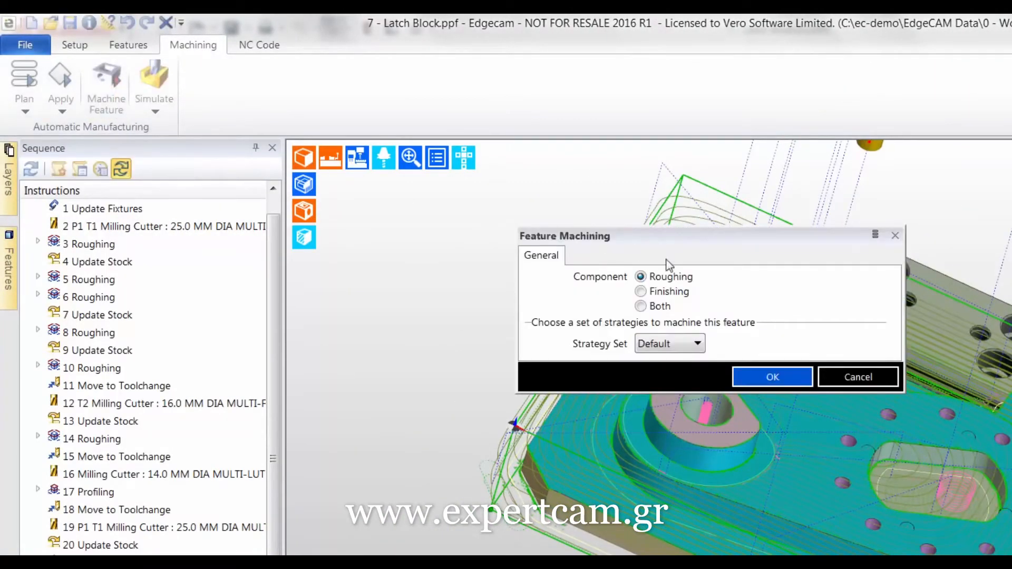
click(657, 310)
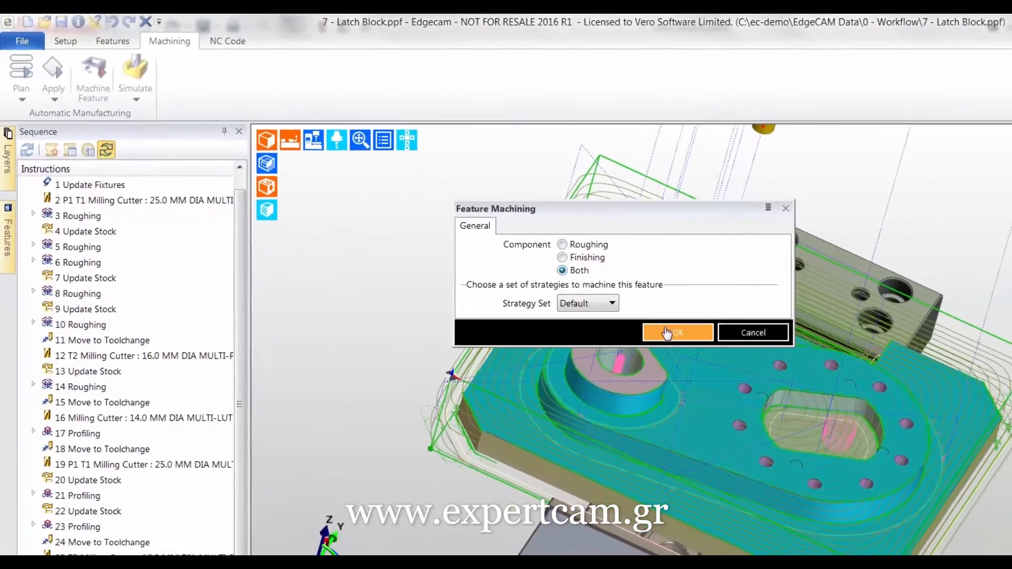
click(634, 317)
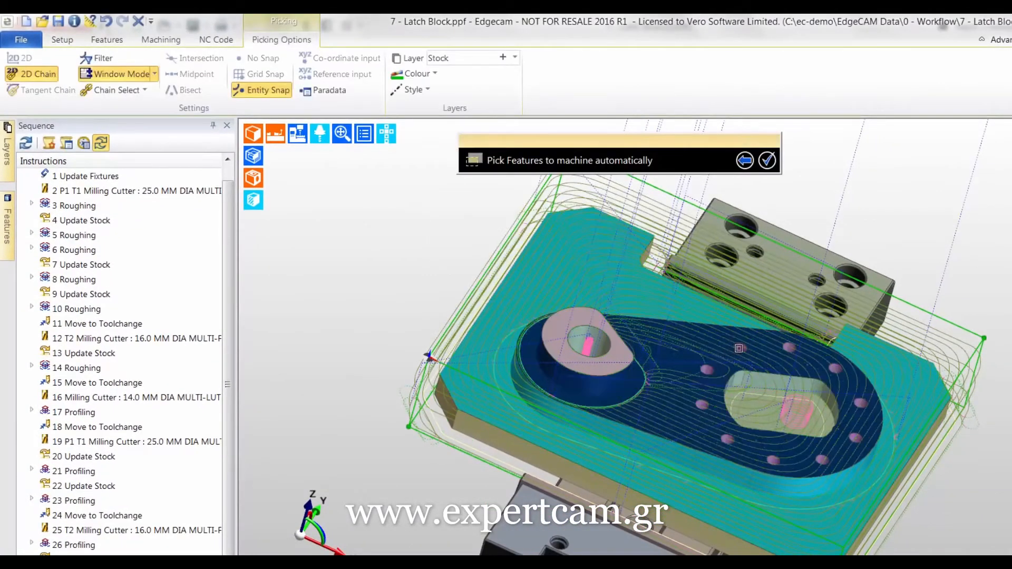
click(740, 348)
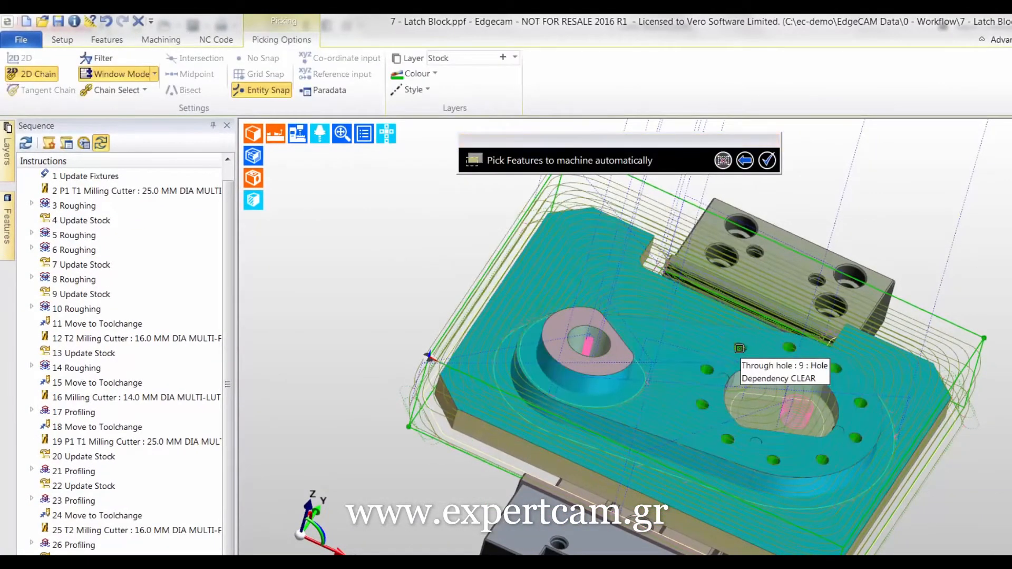
right_click(306, 182)
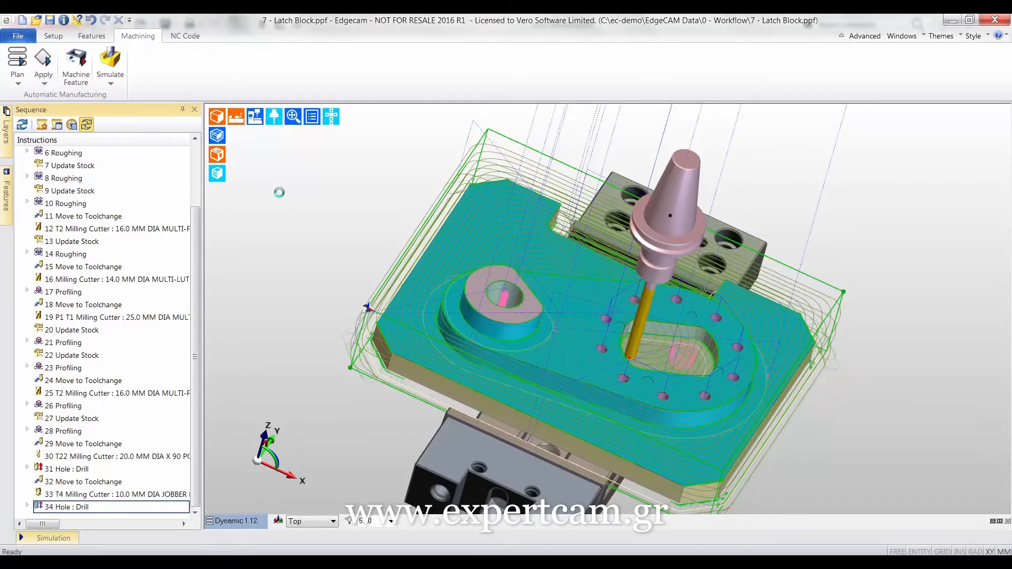
Step: Examine the general settings of roughing cycle 8, including Z offset and stepover, and close them without changes
drag(193, 283, 195, 209)
double_click(67, 254)
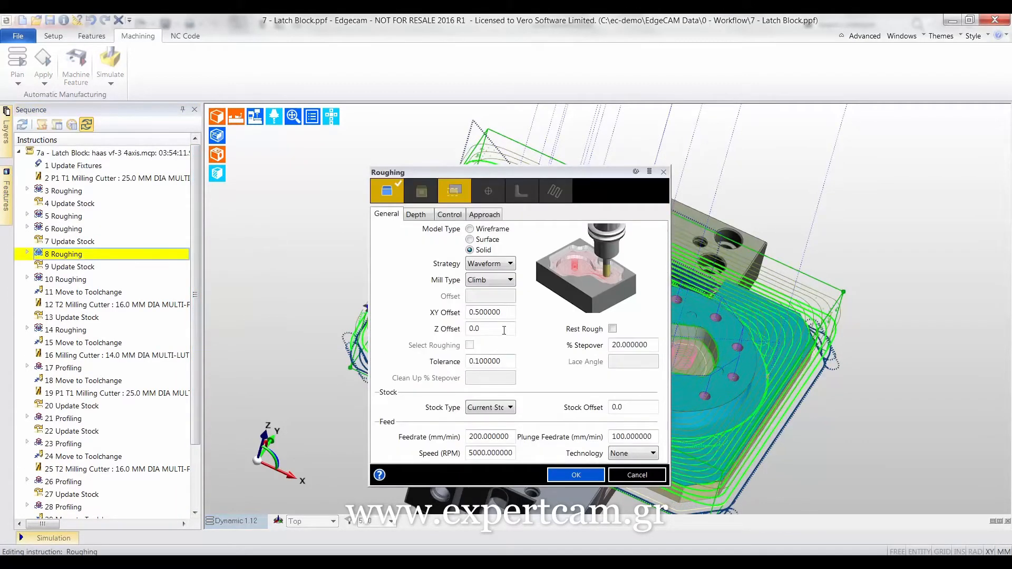
click(504, 329)
click(649, 345)
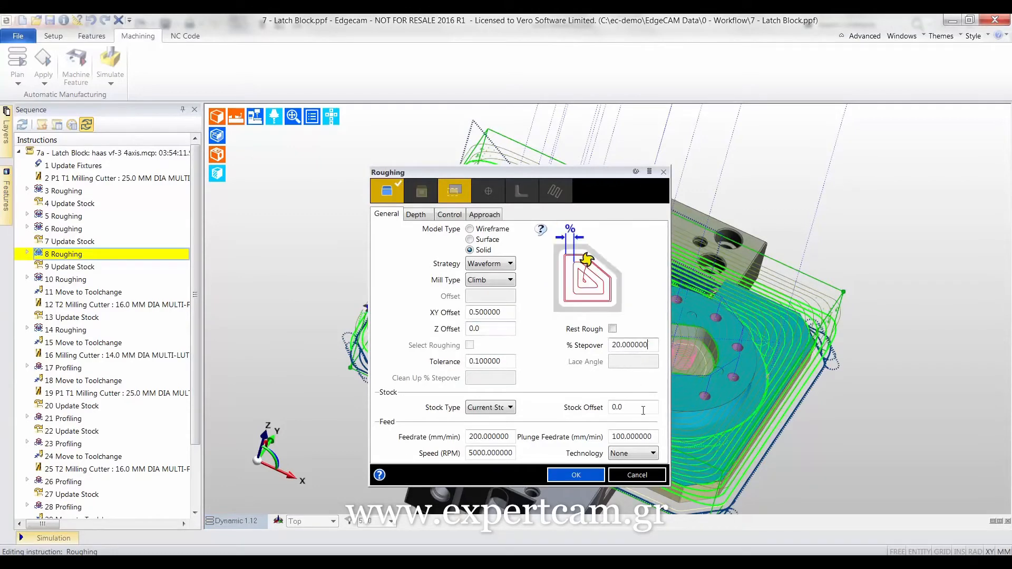
click(637, 477)
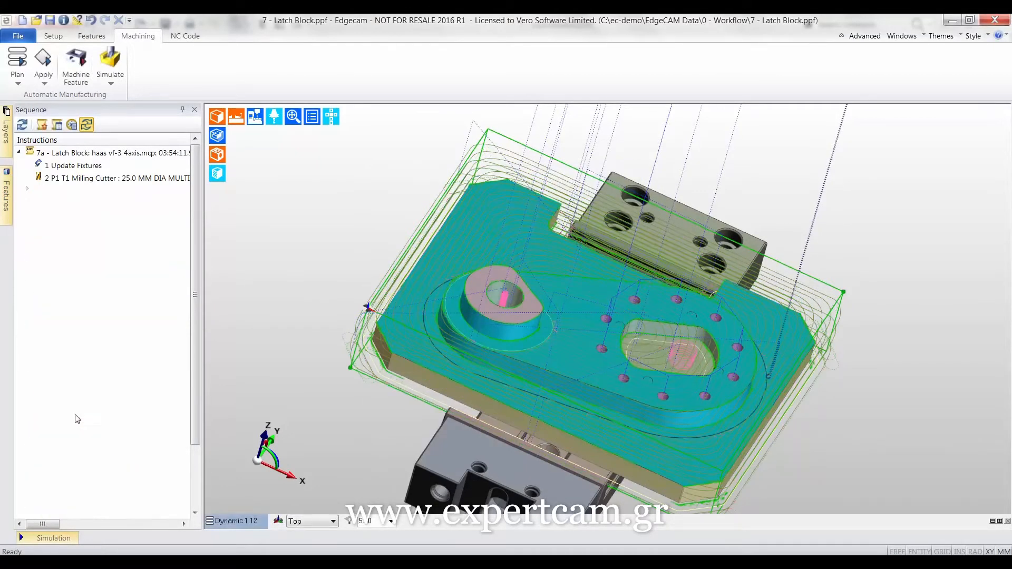
Step: Examine the general settings of profiling cycle 21, including offsets and tolerance, and close them without changes
double_click(66, 418)
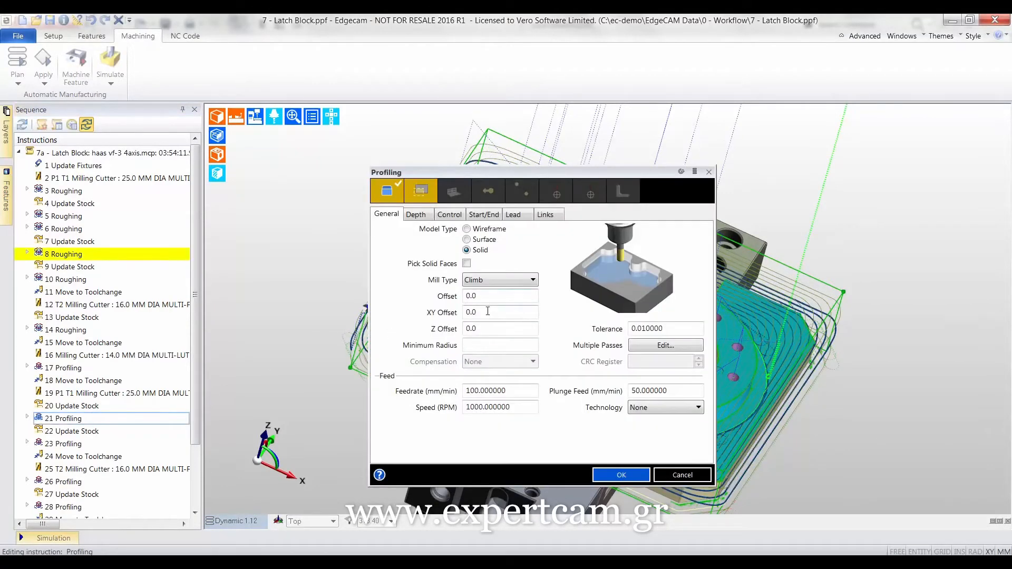
click(488, 329)
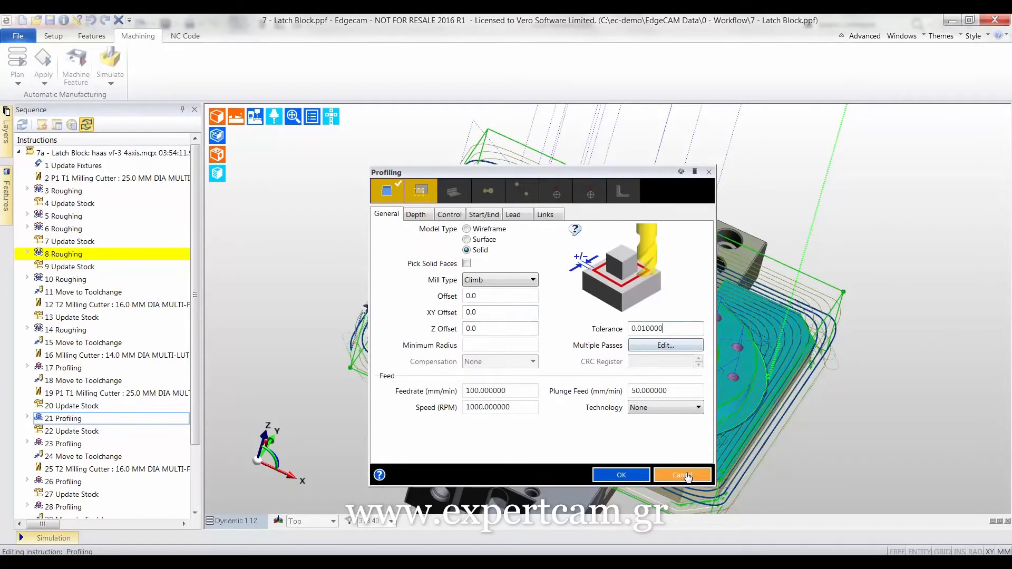
click(684, 476)
Step: Try the Chipbreak and Ream strategies on the 34 Hole : Drill cycle, and cancel the edit
scroll(199, 330, down, 2)
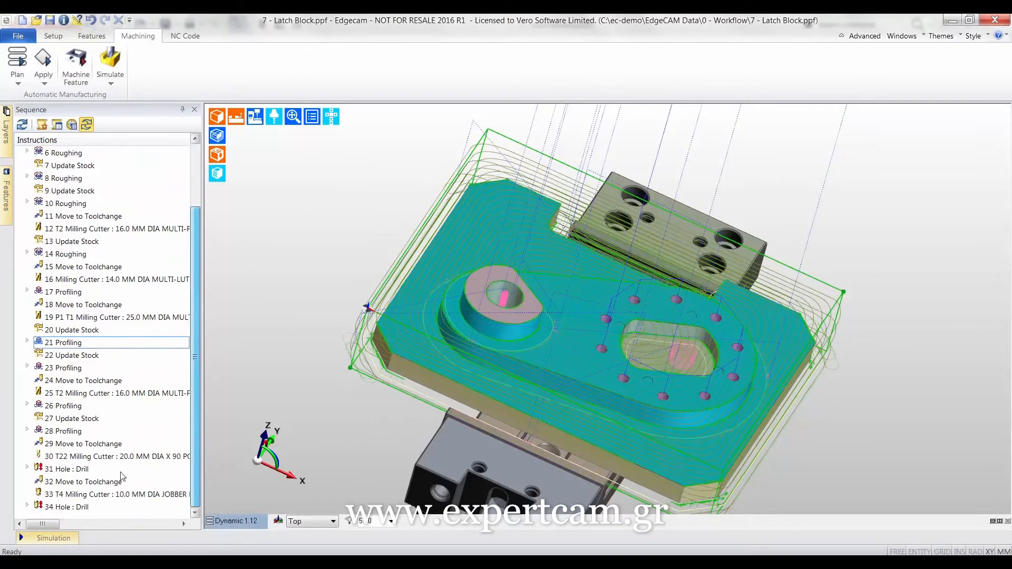
double_click(66, 507)
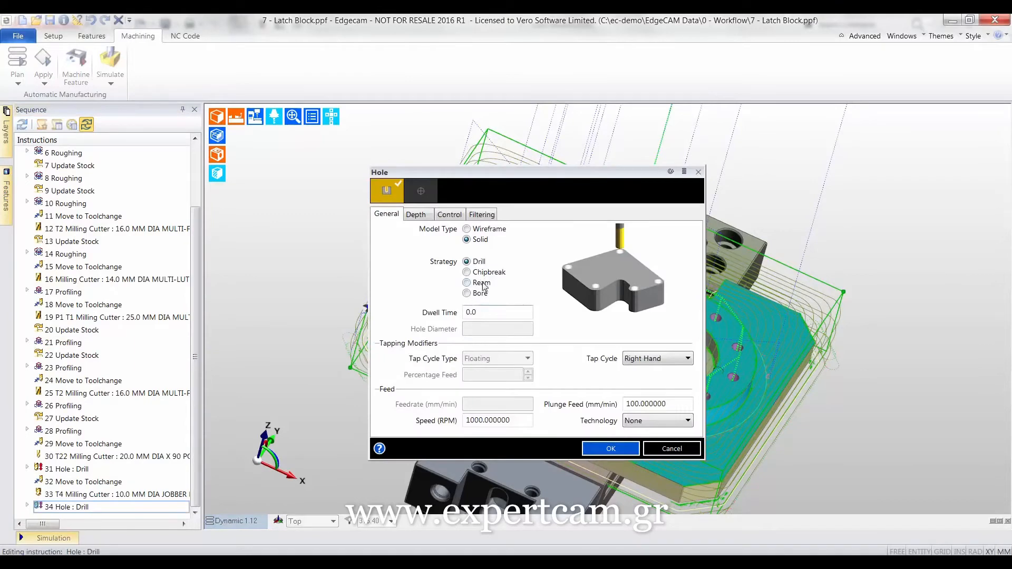
click(483, 273)
click(481, 283)
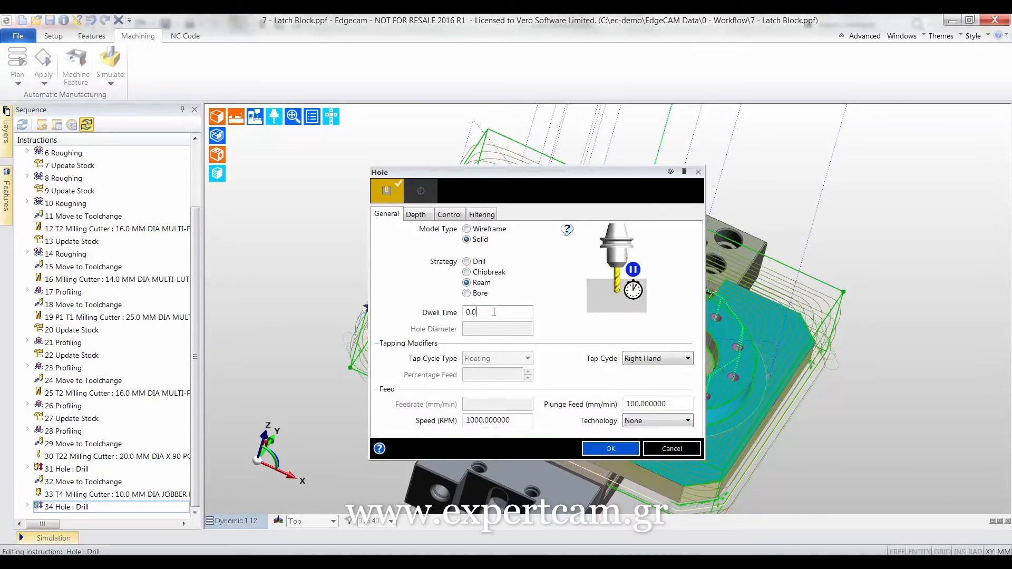
click(662, 449)
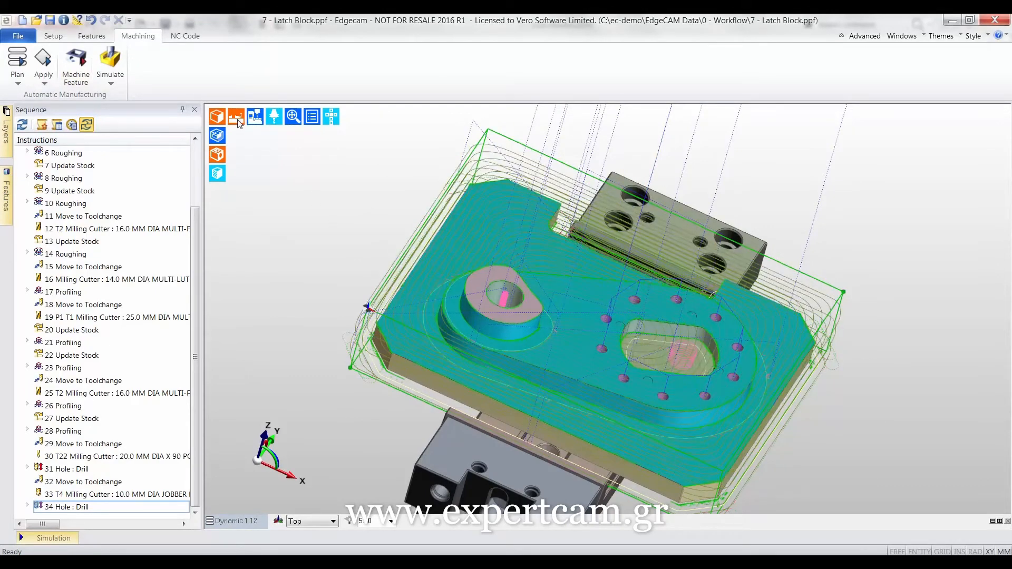
Step: Hide the fixtures, turn the block to its underside and show the stock
click(236, 118)
middle_drag(448, 420, 581, 286)
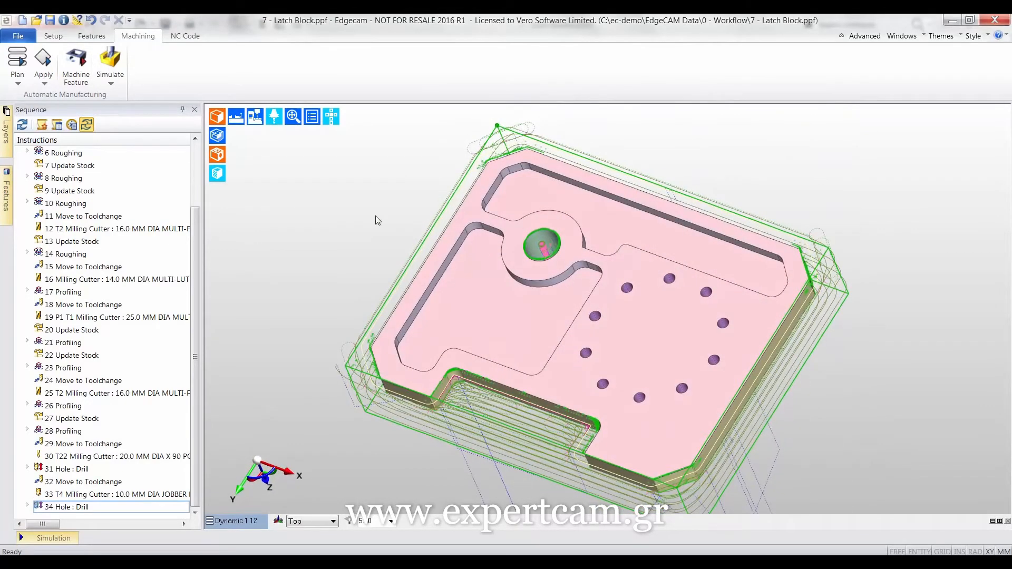
click(217, 138)
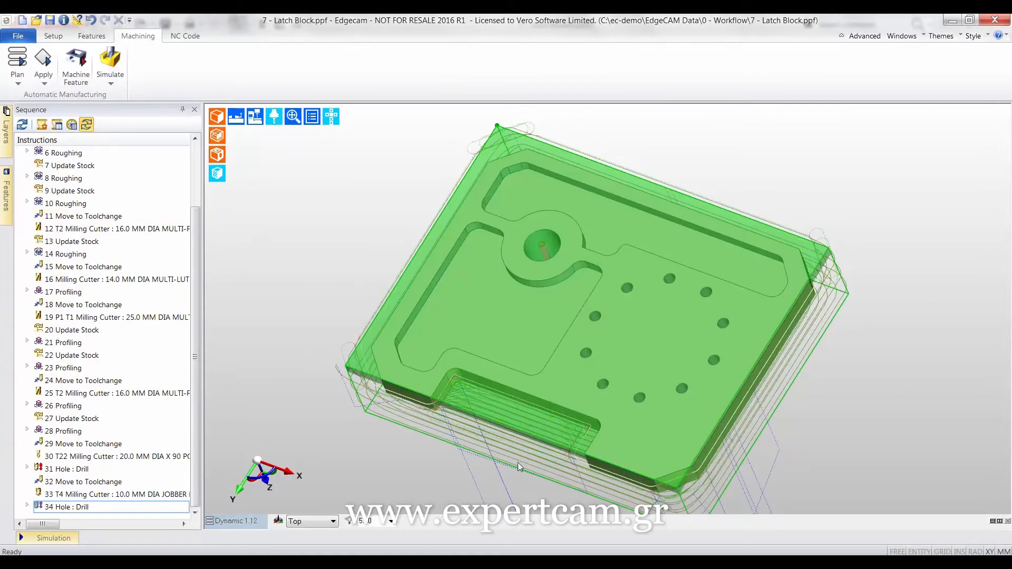
middle_drag(518, 463, 558, 425)
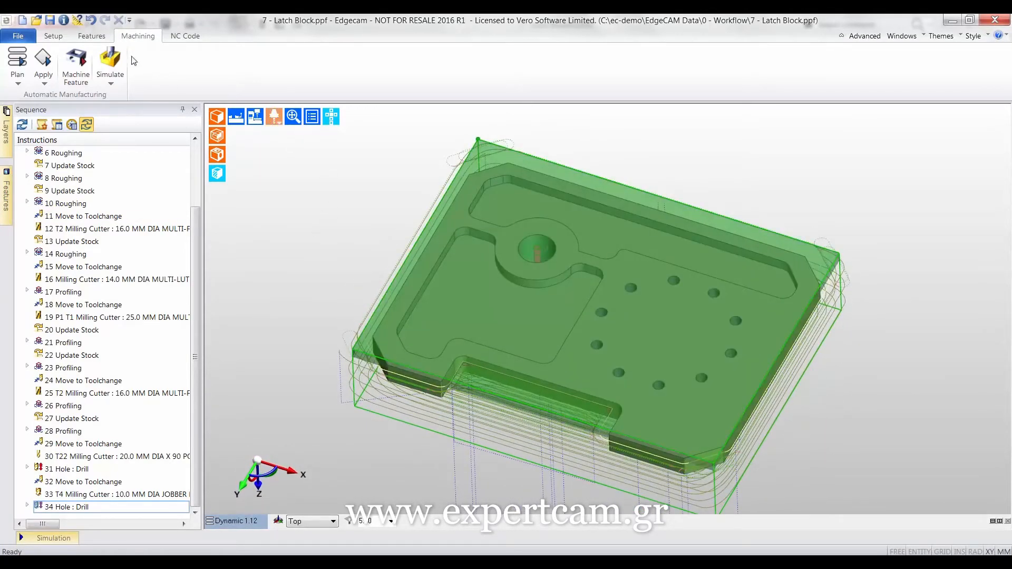
Step: Start a new milling sequence on the Sample Mill Vertical mm.mcp machine with the toolkit name removed
click(53, 37)
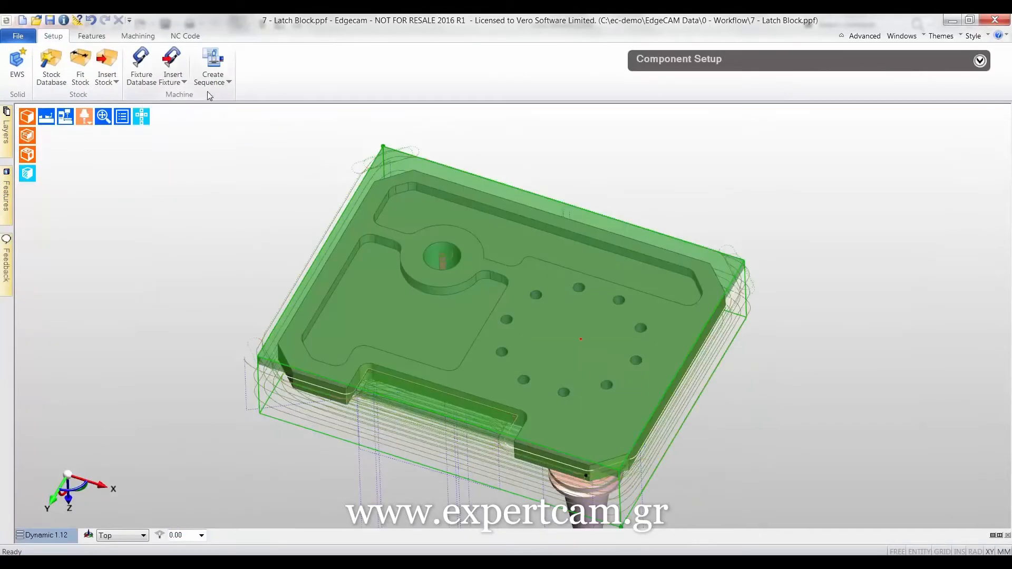
click(229, 84)
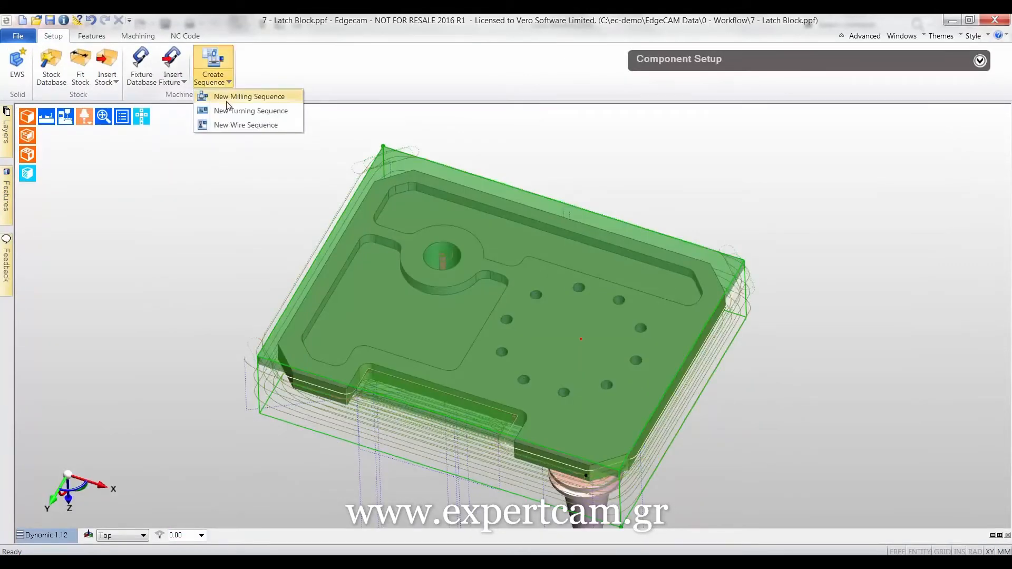
click(224, 96)
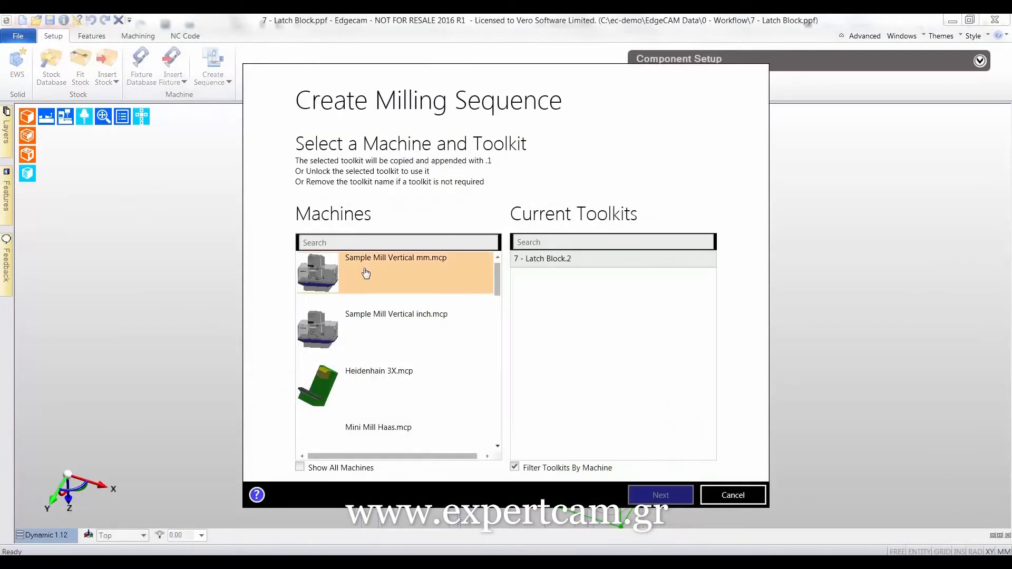
click(364, 262)
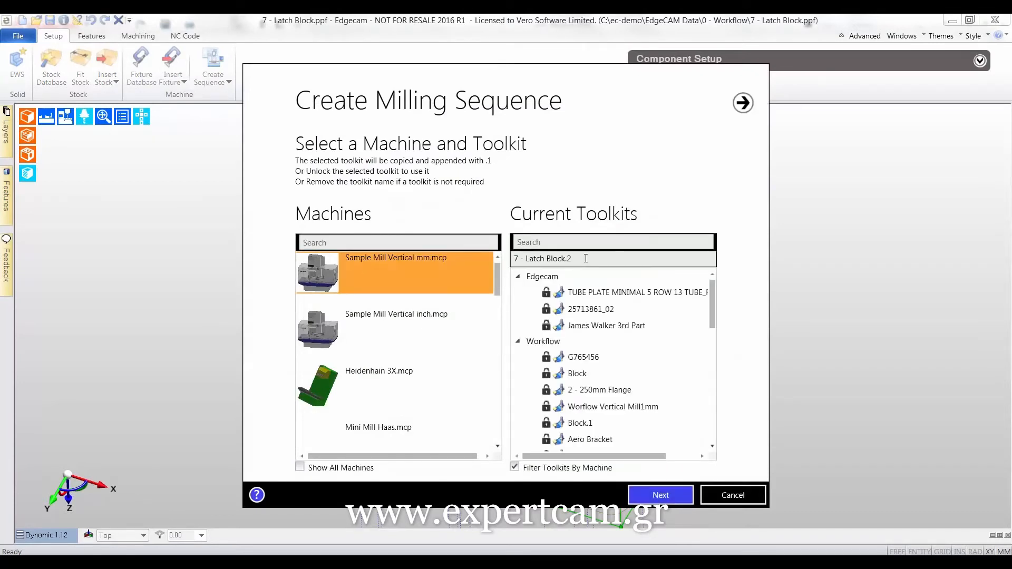
key(Delete)
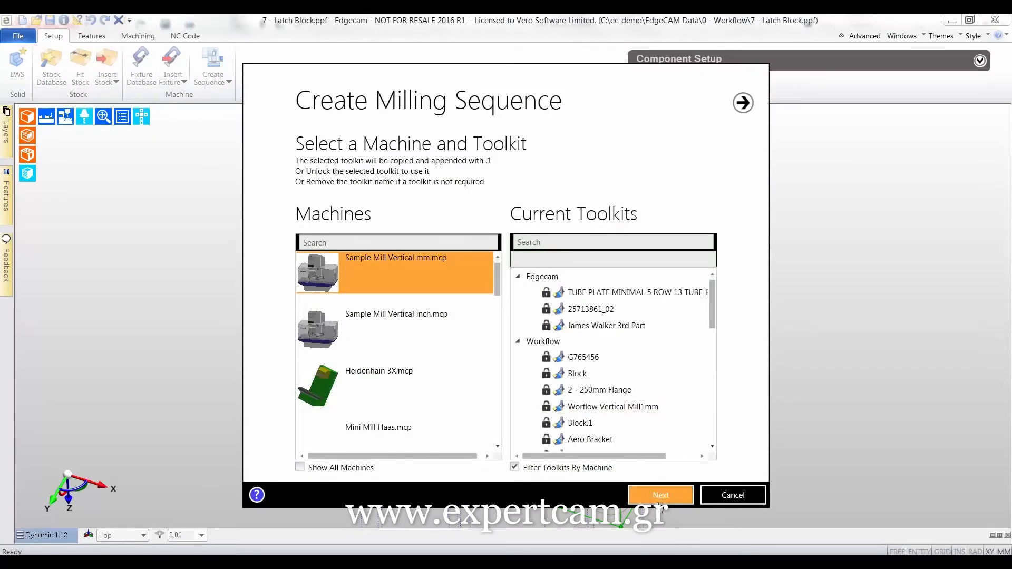
click(658, 499)
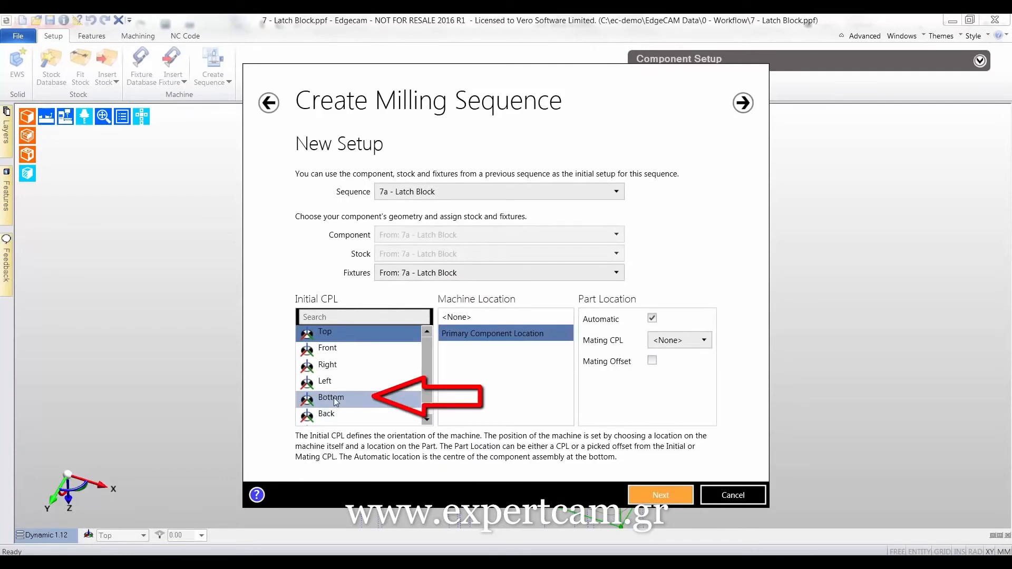
Step: Set the new sequence's initial CPL to Bottom and its fixtures to <None>, and create the sequence
click(334, 398)
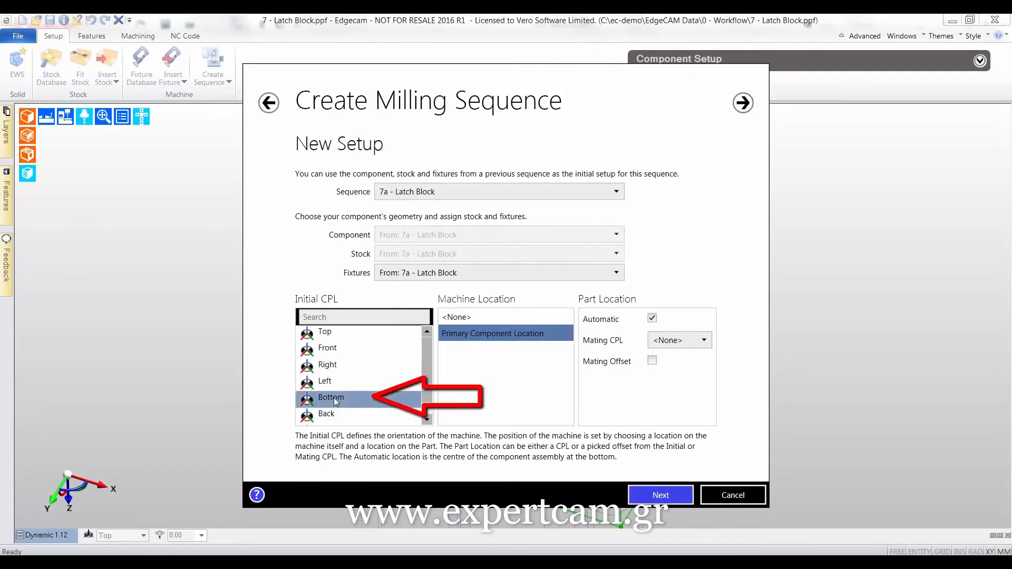
click(619, 275)
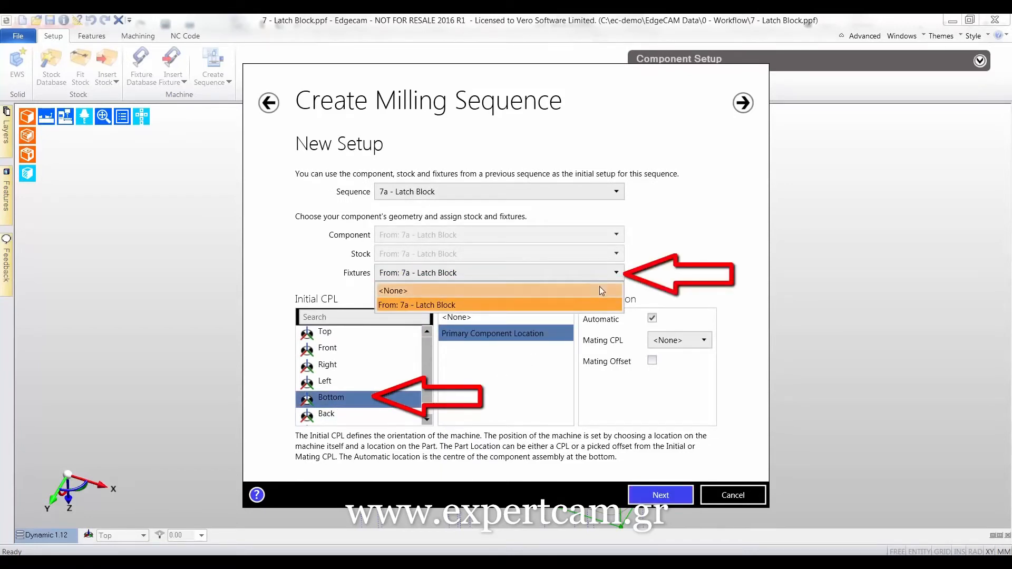
click(605, 287)
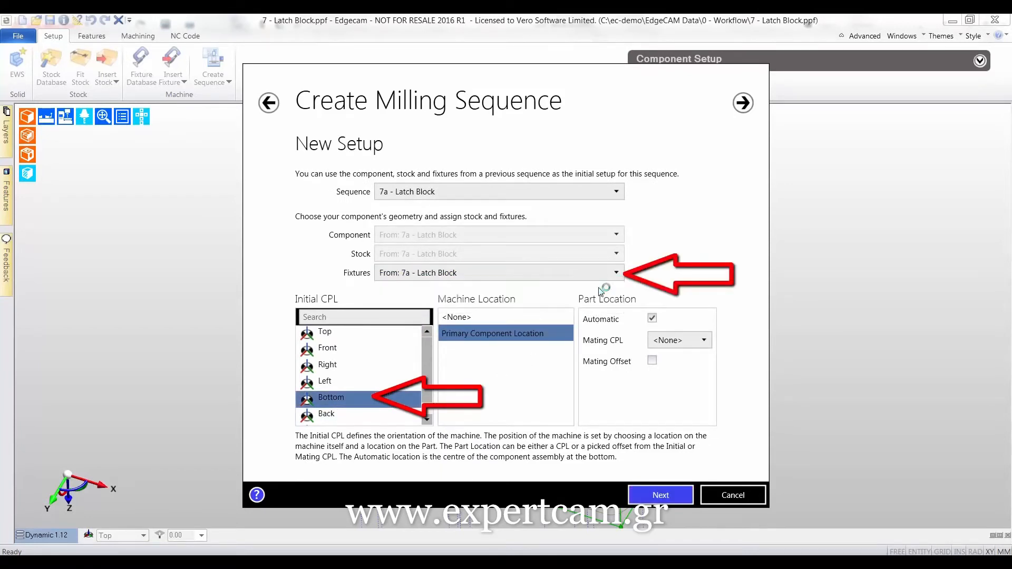
click(681, 496)
click(680, 497)
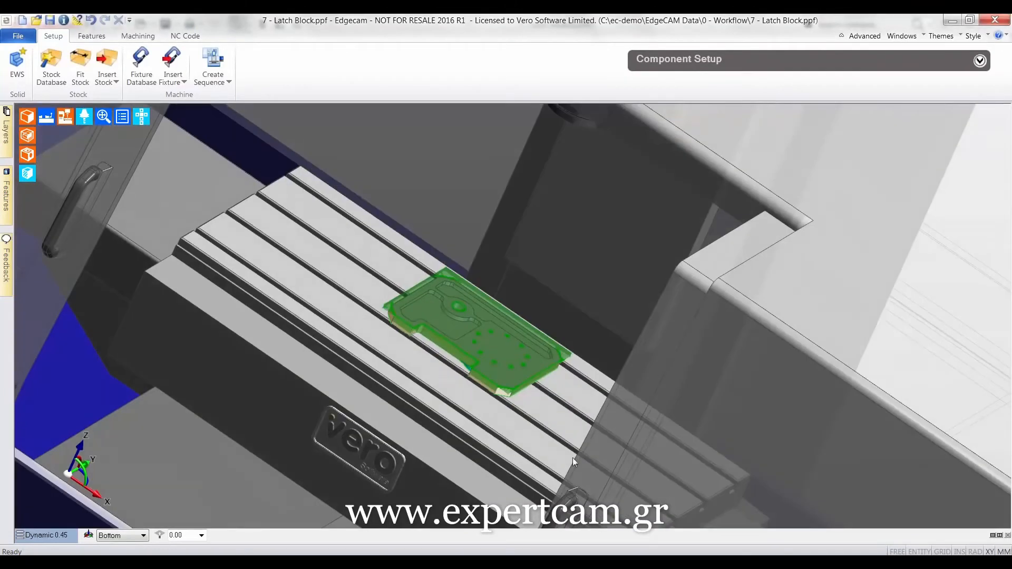
Step: Insert the Gerardi Long Vice from the fixture database with a 0 rotation angle and auto positioning
middle_drag(573, 458, 715, 475)
scroll(552, 414, up, 5)
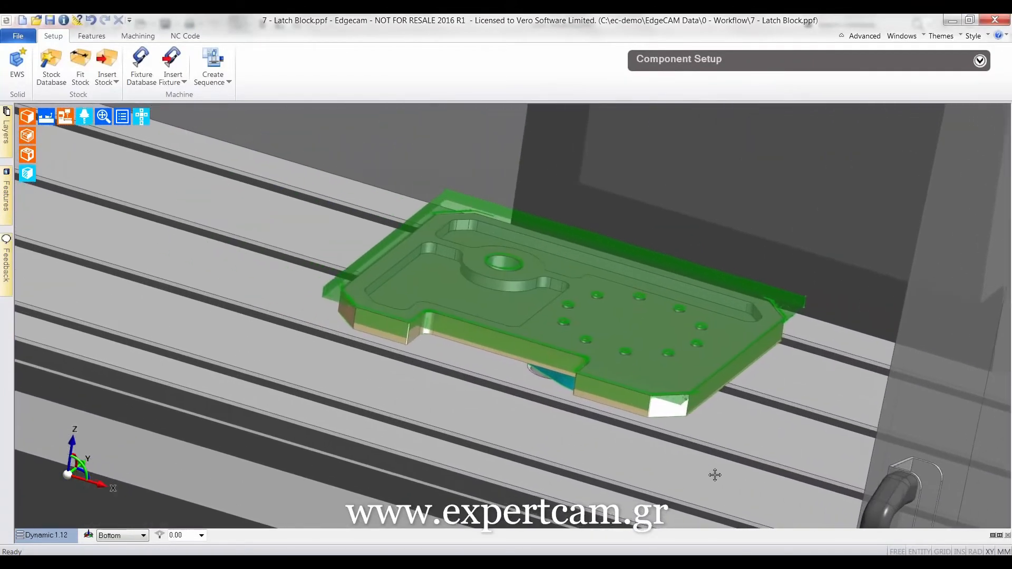
scroll(715, 475, down, 4)
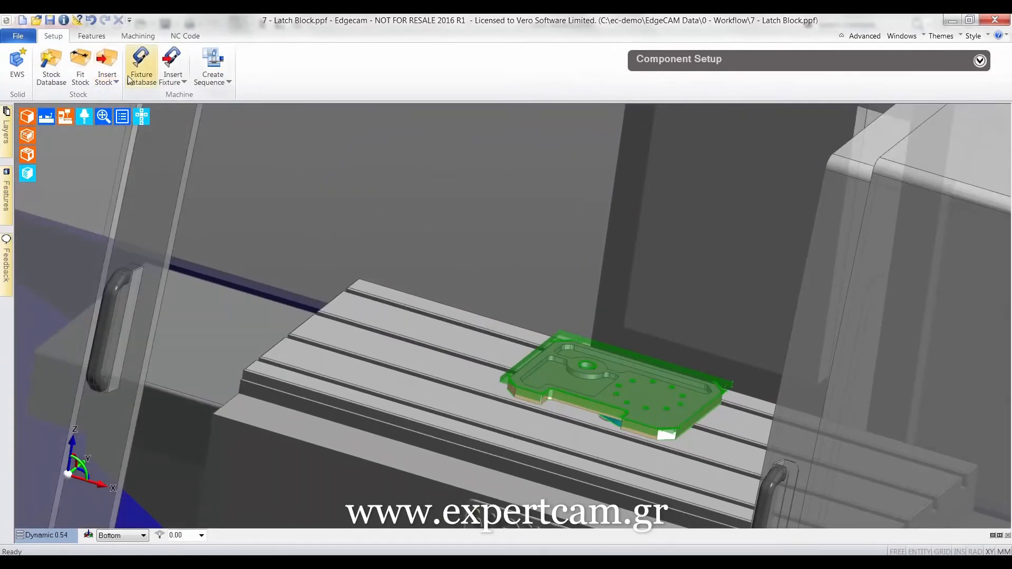
click(135, 73)
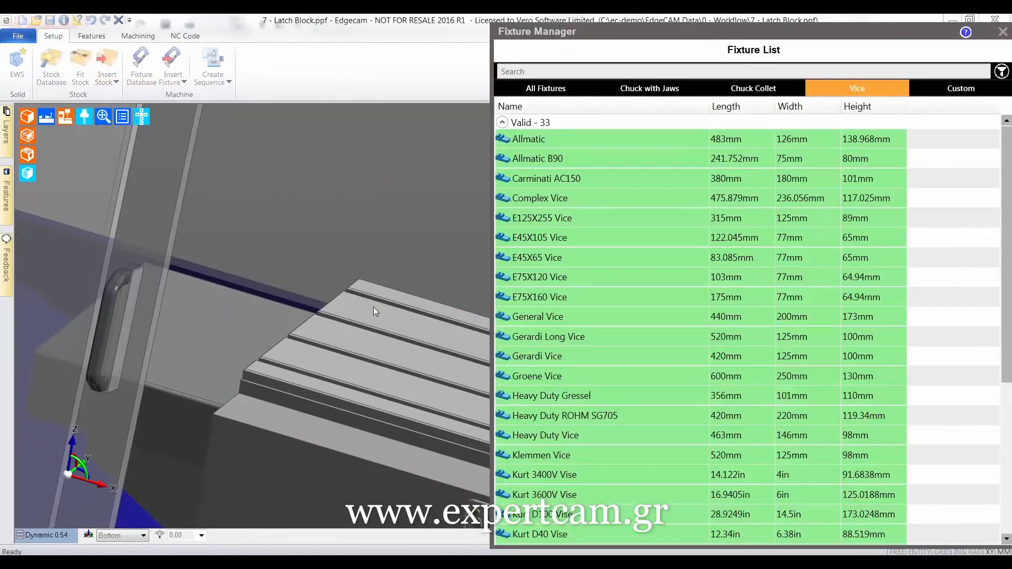
click(559, 318)
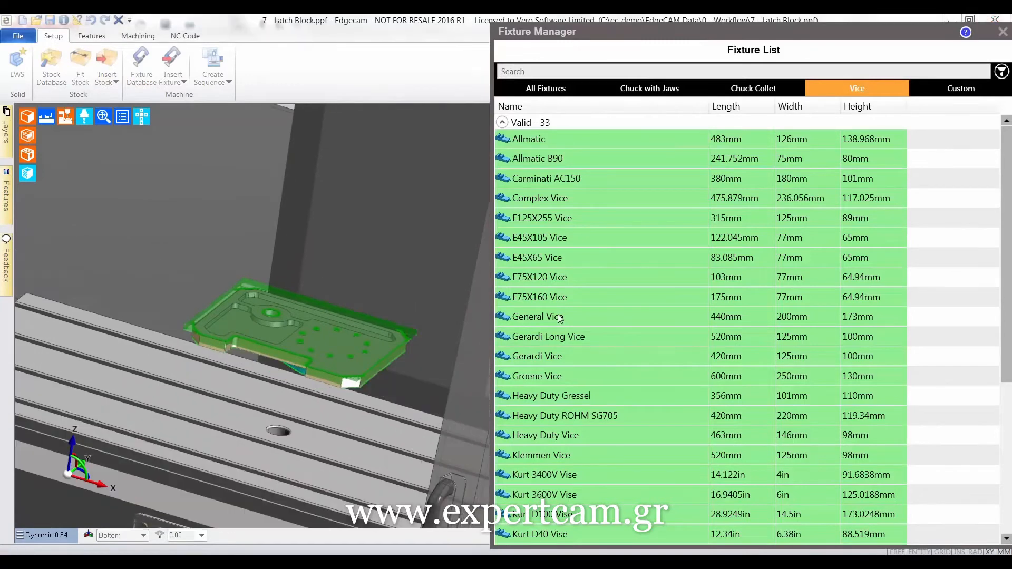
click(544, 339)
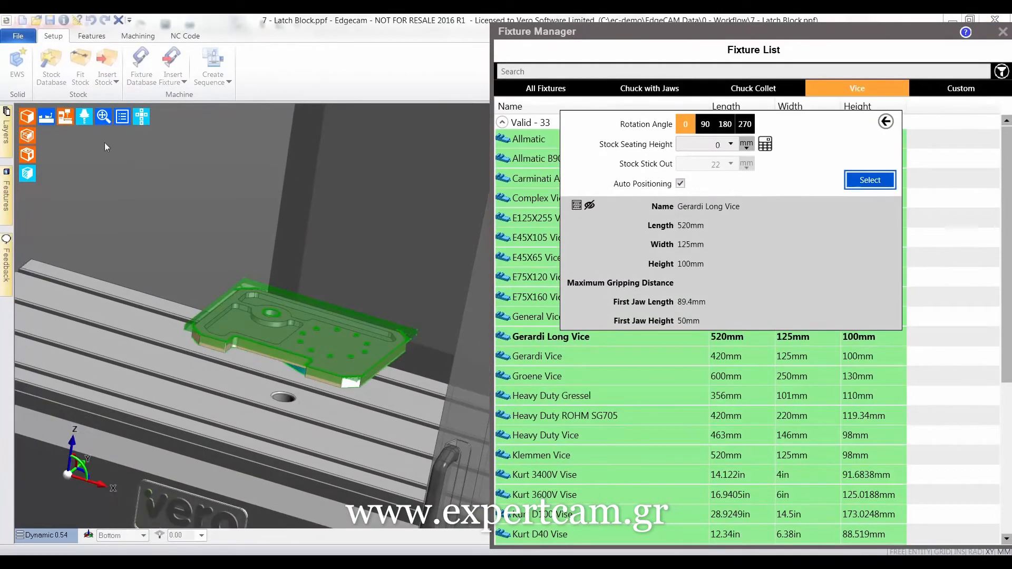
click(870, 180)
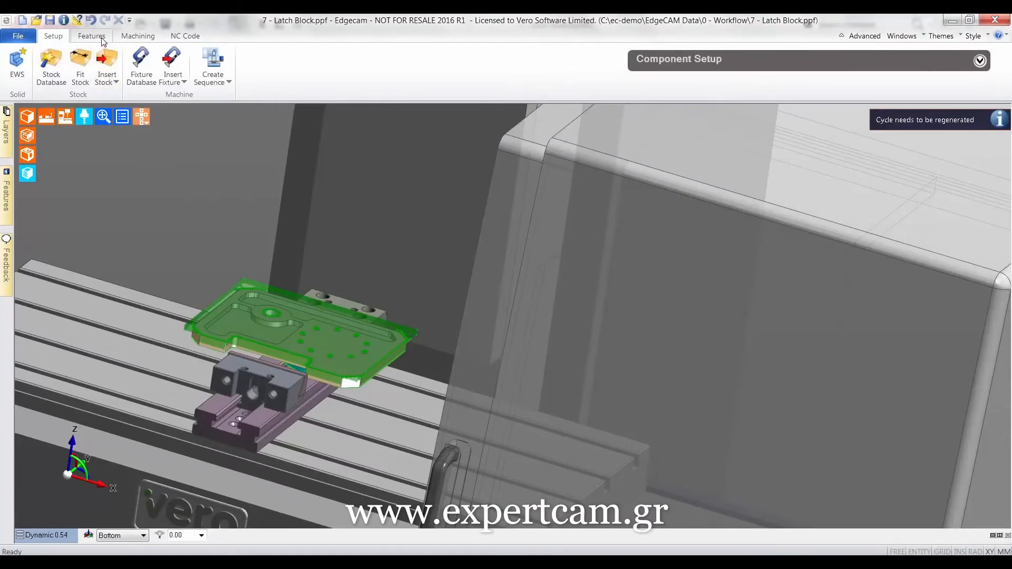
Step: Open the Feature Finder and restrict its search plane to the Bottom CPL
click(98, 36)
click(27, 66)
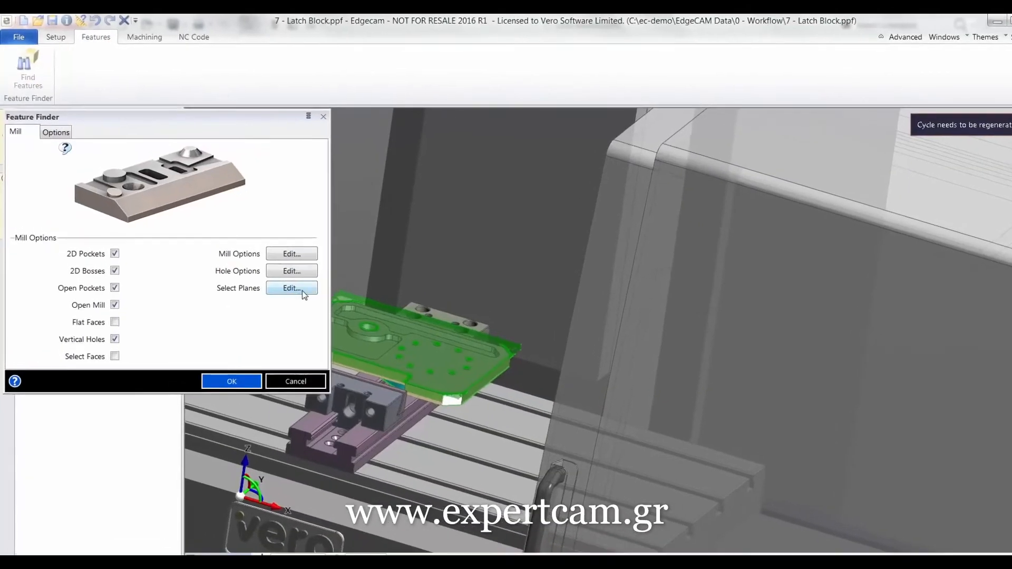
click(279, 276)
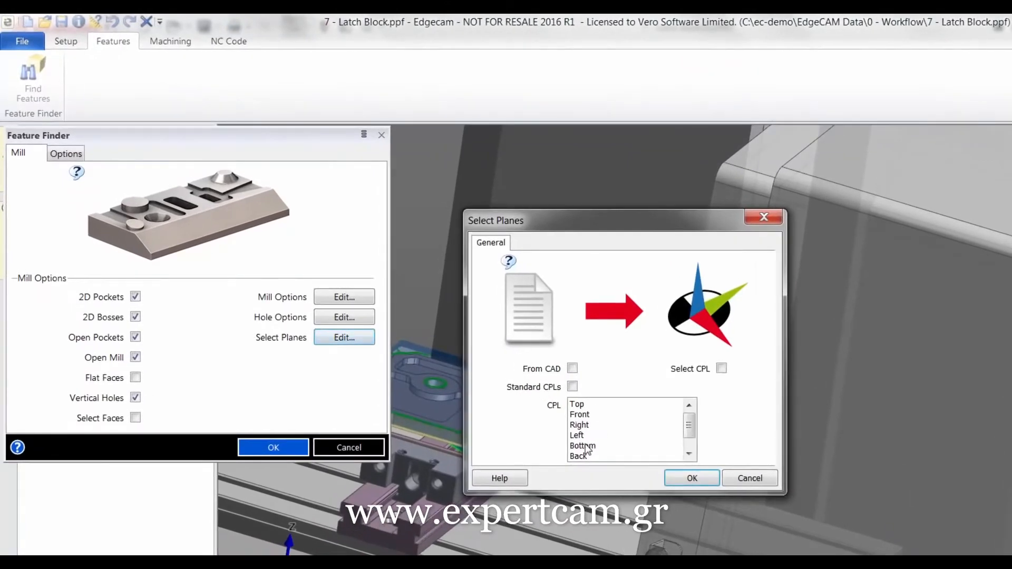
click(585, 447)
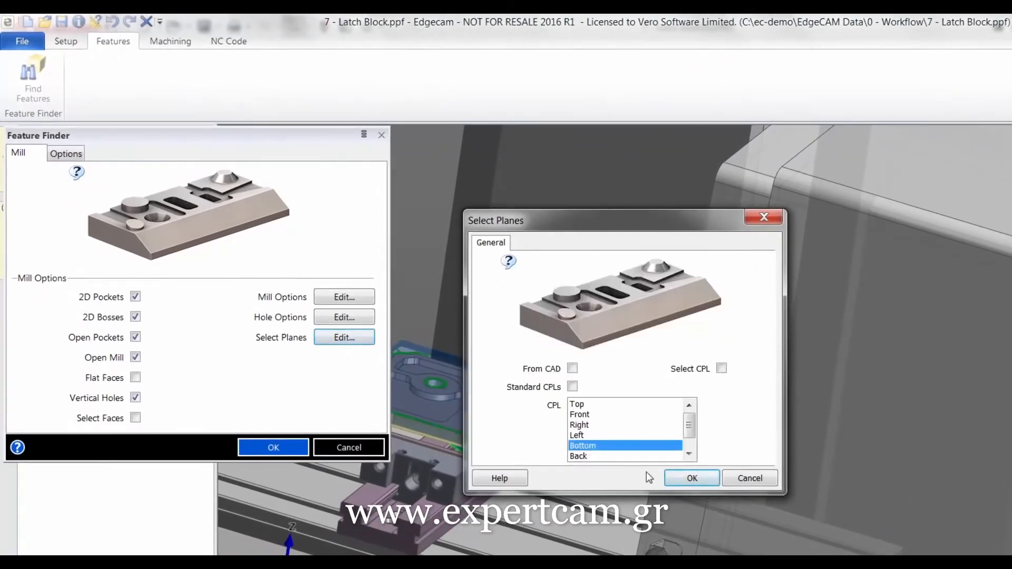
click(684, 479)
Step: Exclude open mill, open pockets and 2D bosses from the feature search, include flat faces, and find the features
click(135, 357)
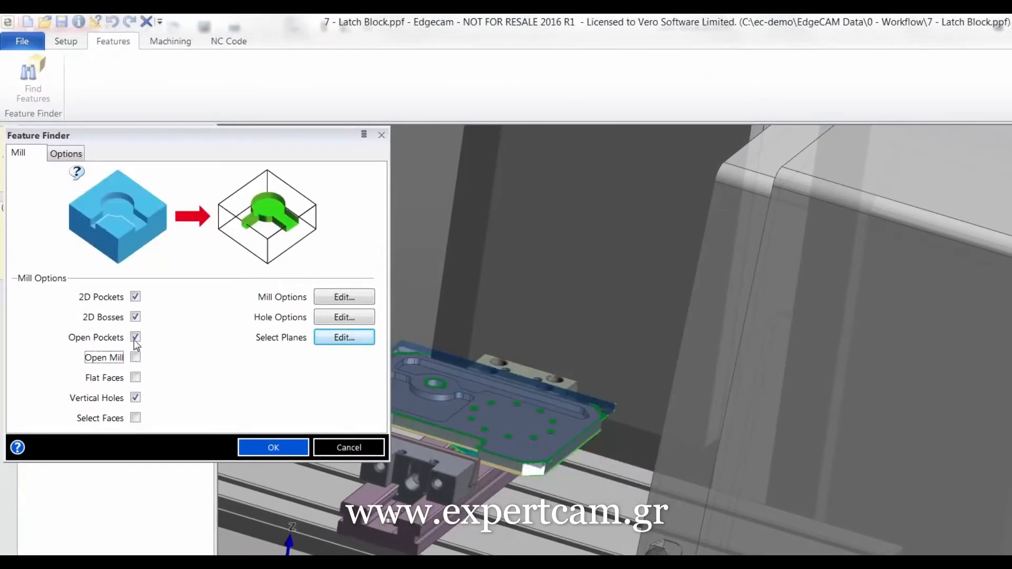
click(136, 337)
click(135, 317)
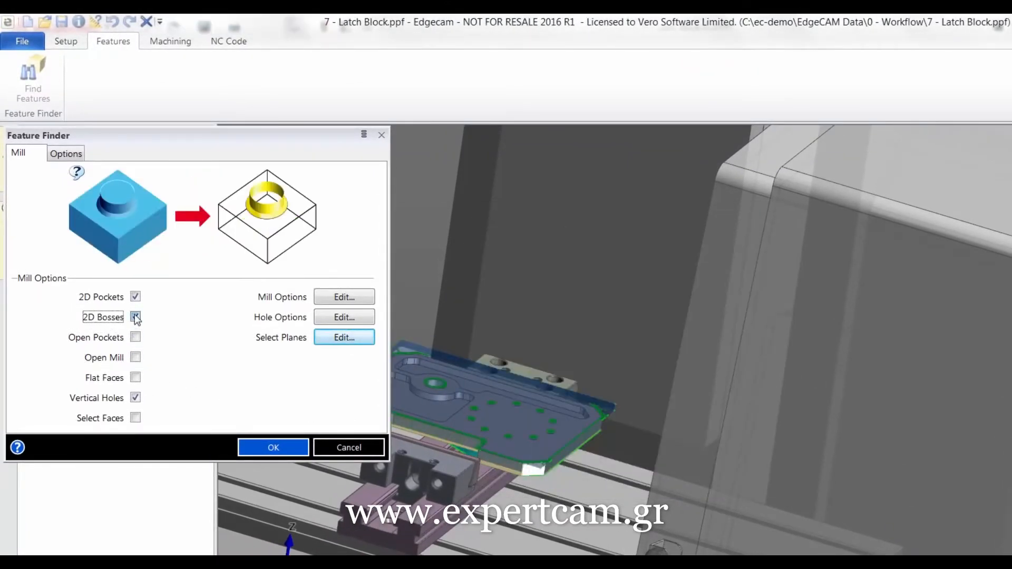
click(136, 377)
click(270, 450)
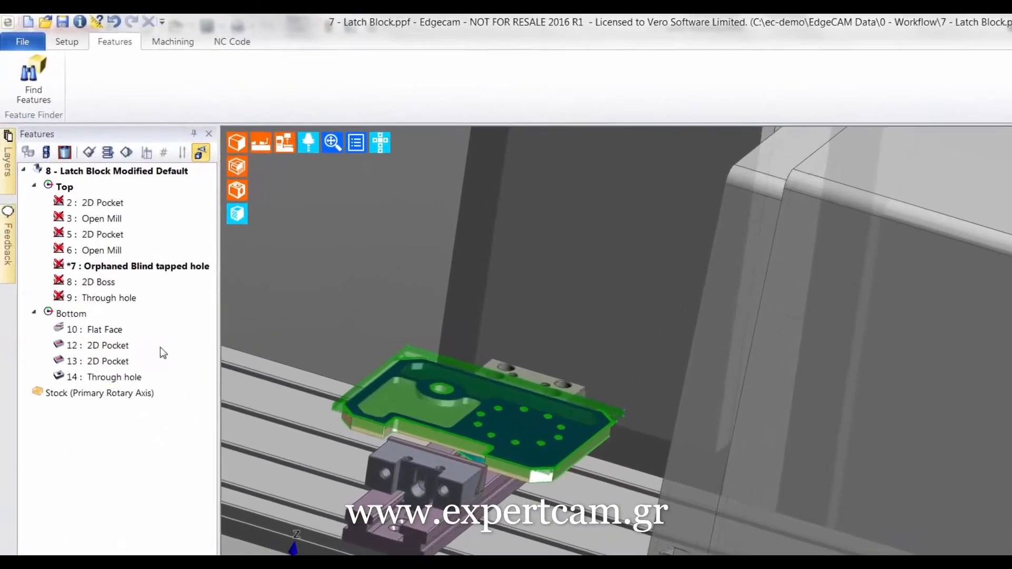
Step: Examine the flat face, two 2D pockets and through hole found under Bottom by highlighting each in the model
click(108, 329)
click(109, 347)
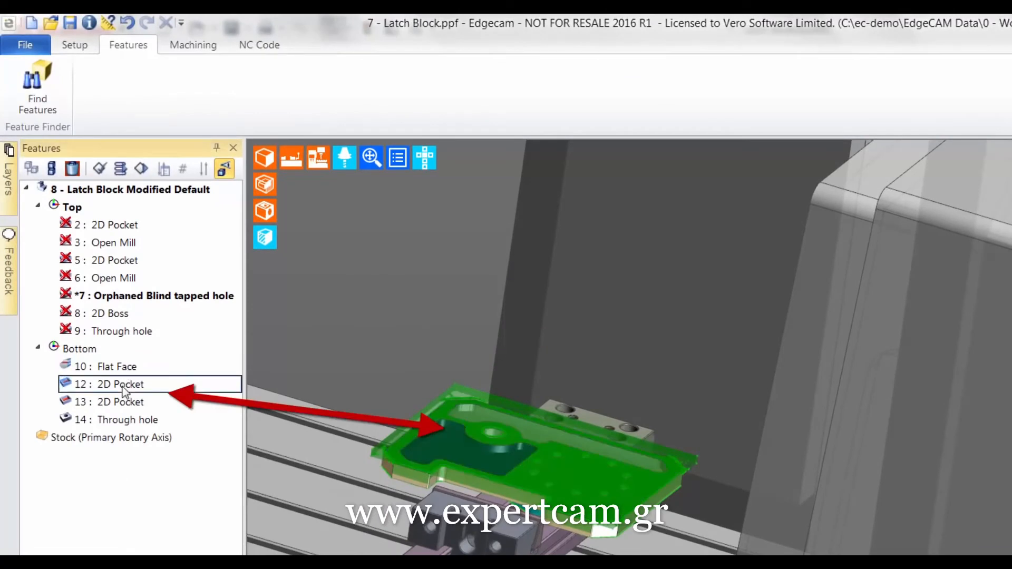
click(126, 404)
click(131, 420)
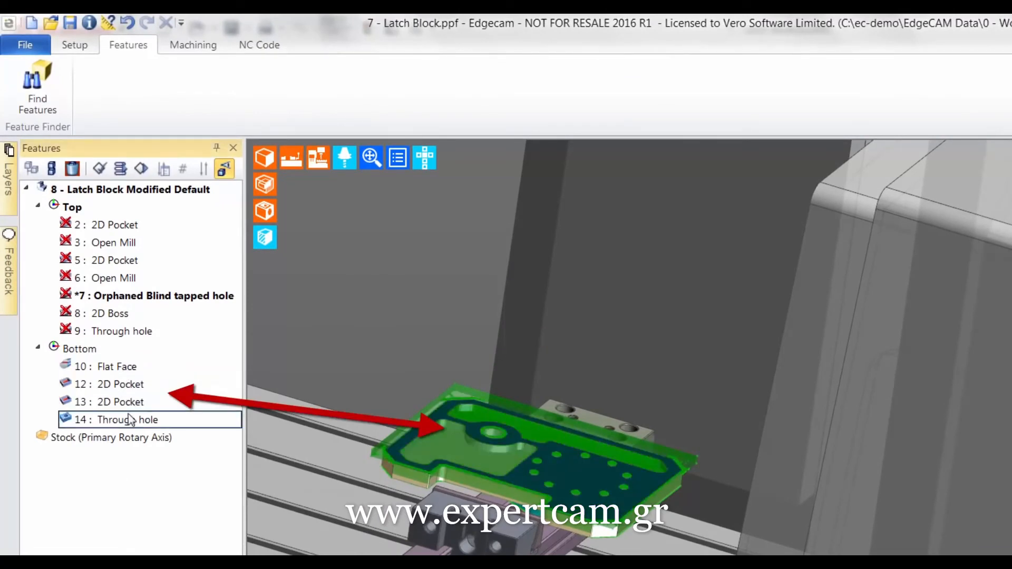
Step: Hide the machine and the stock, and check the Bottom flat face and pockets close up on the block
click(319, 158)
middle_drag(405, 419, 676, 409)
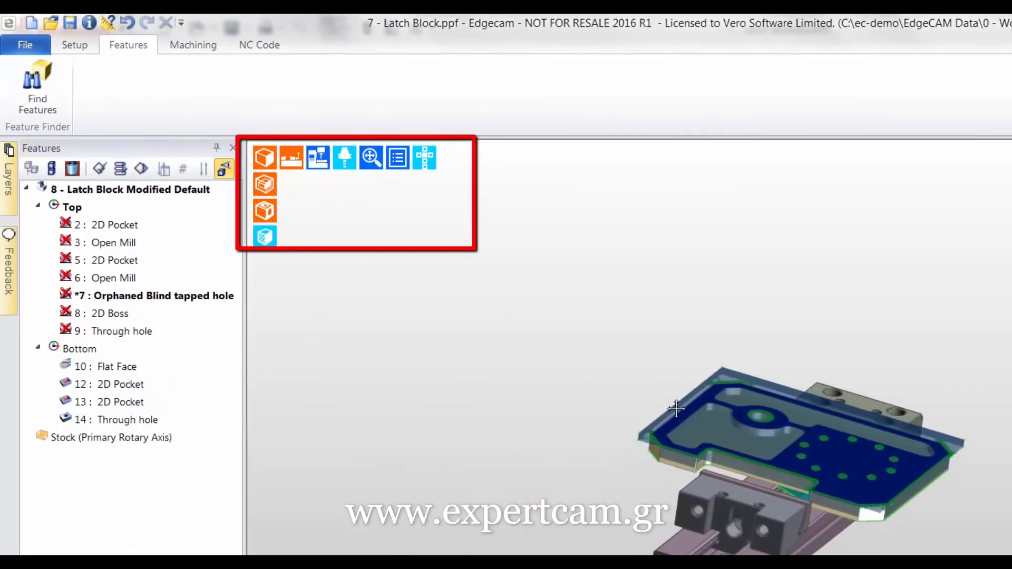
scroll(676, 409, up, 8)
middle_drag(607, 365, 417, 344)
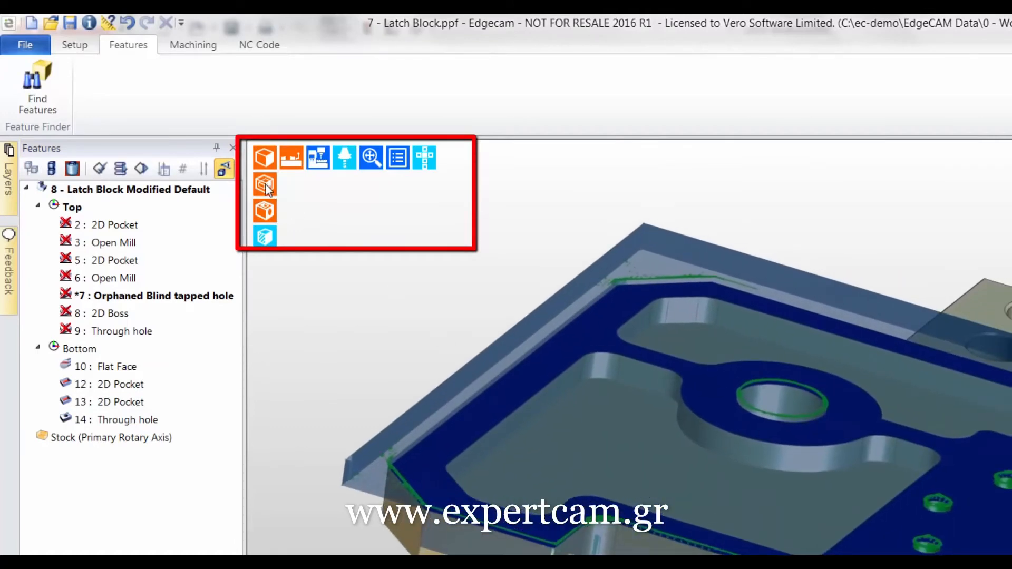
click(266, 185)
click(122, 366)
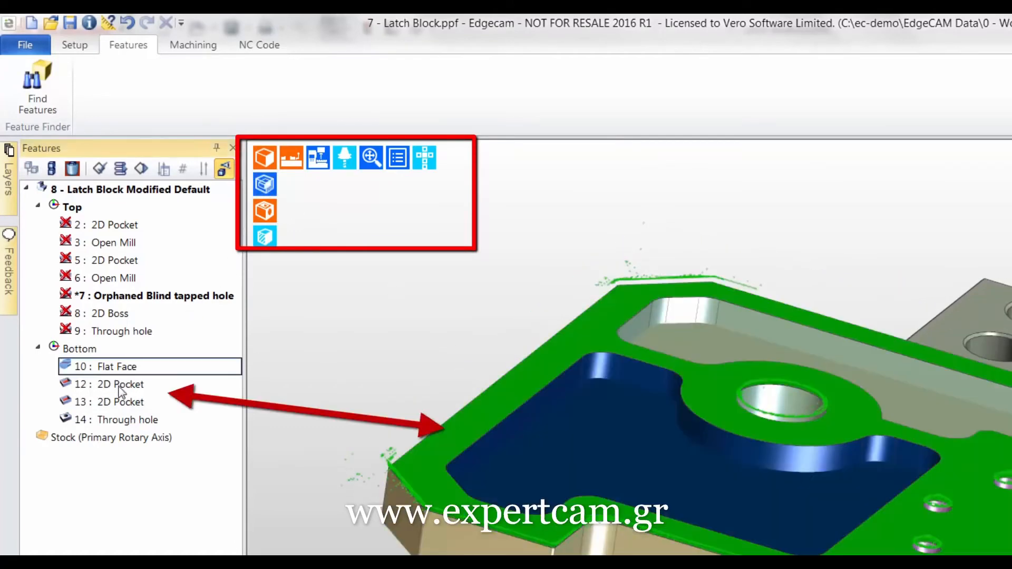
click(121, 402)
Step: Machine the Bottom flat face automatically with both roughing and finishing, using the Default strategy set
click(192, 46)
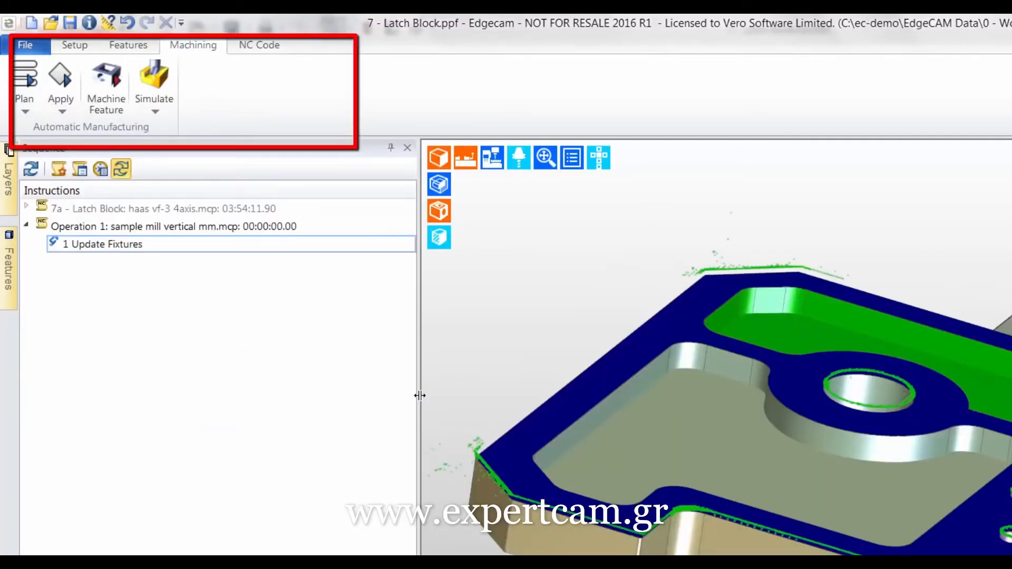
drag(420, 396, 328, 396)
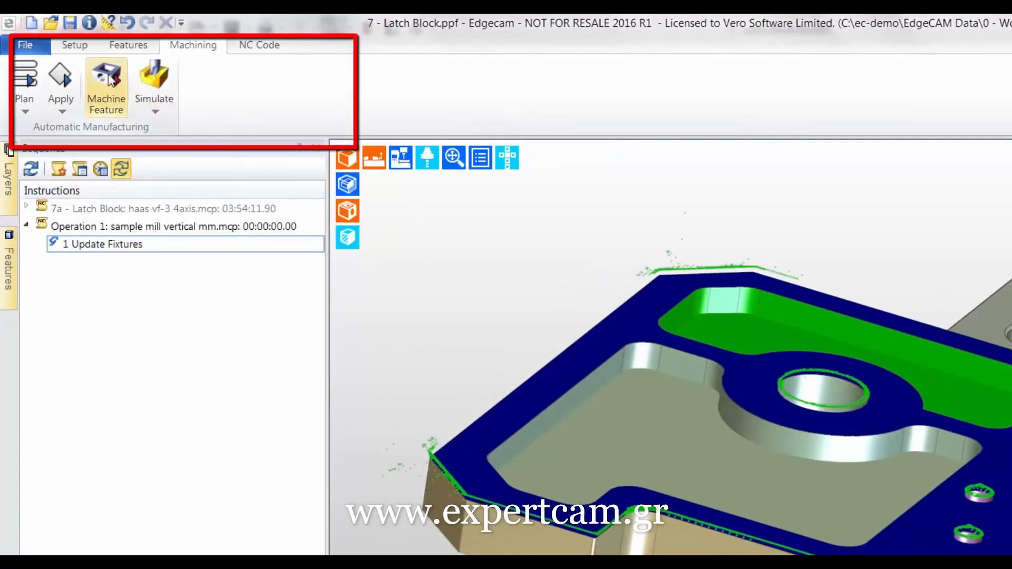
click(109, 78)
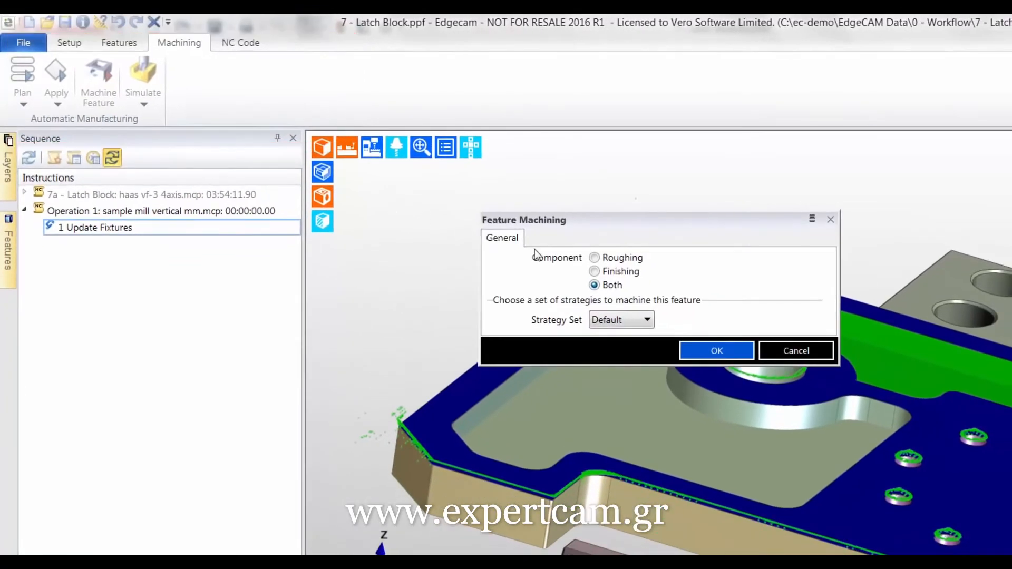
click(699, 354)
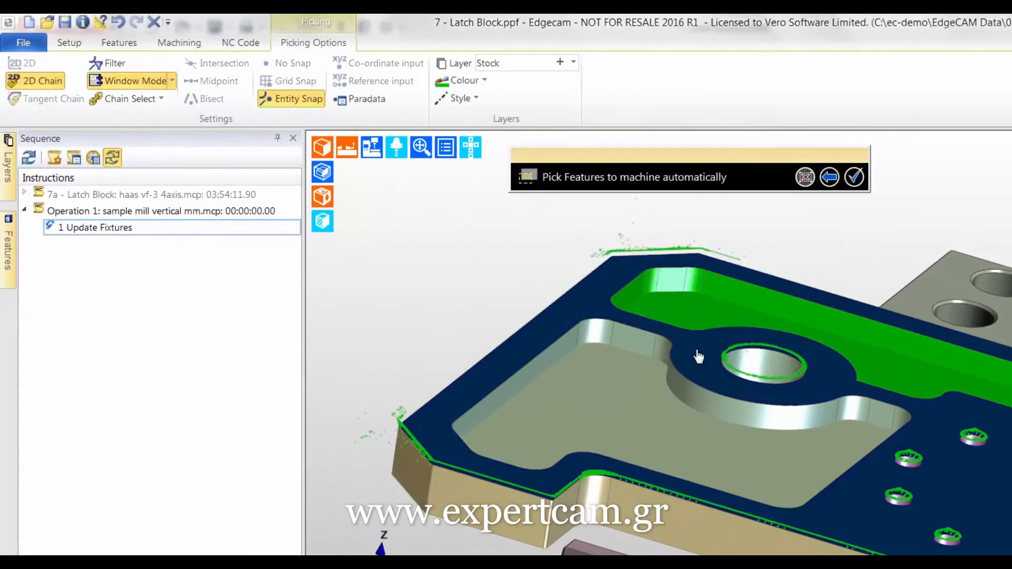
click(434, 435)
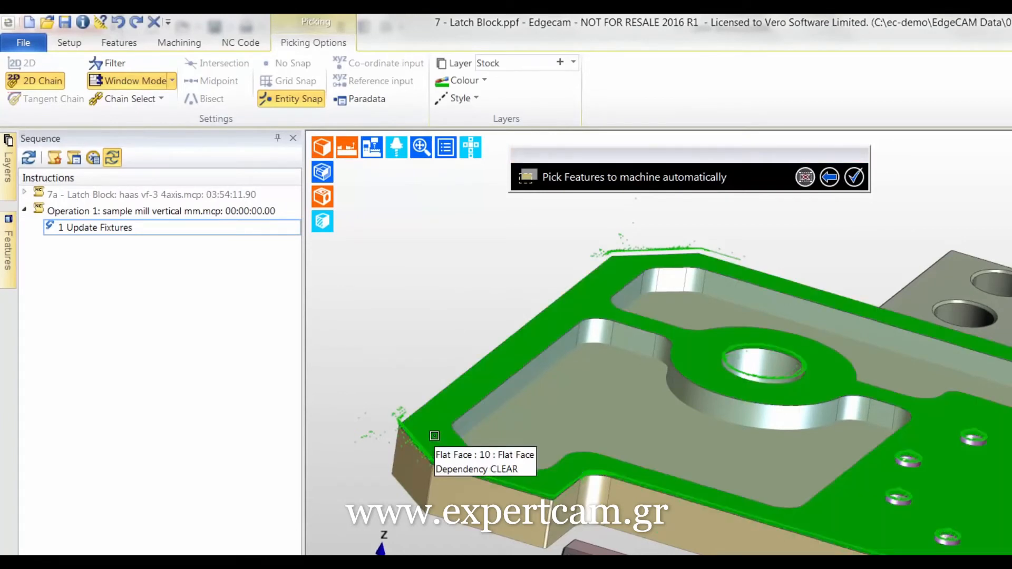
right_click(423, 315)
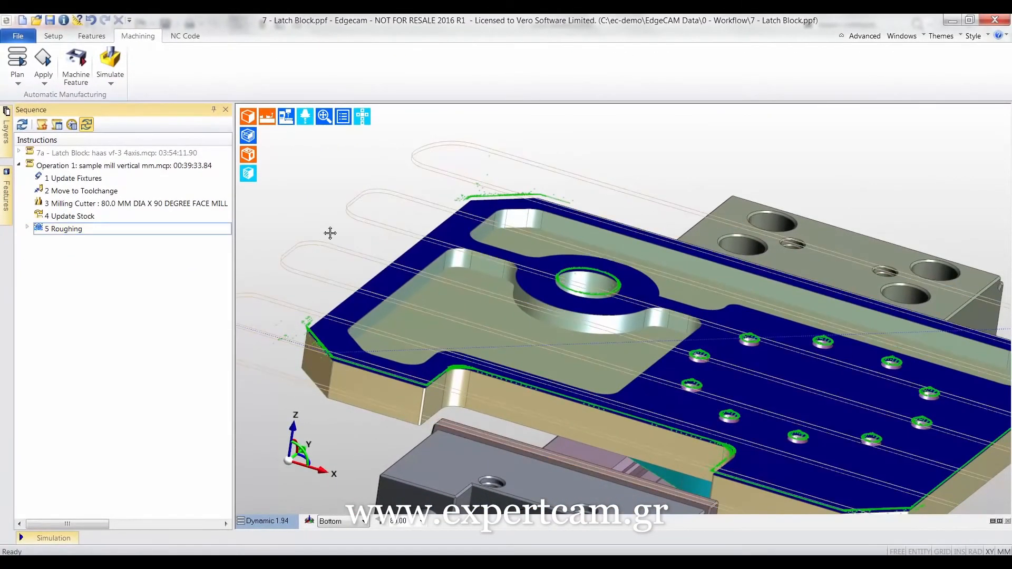
scroll(330, 233, down, 5)
scroll(330, 233, up, 3)
middle_drag(406, 248, 476, 251)
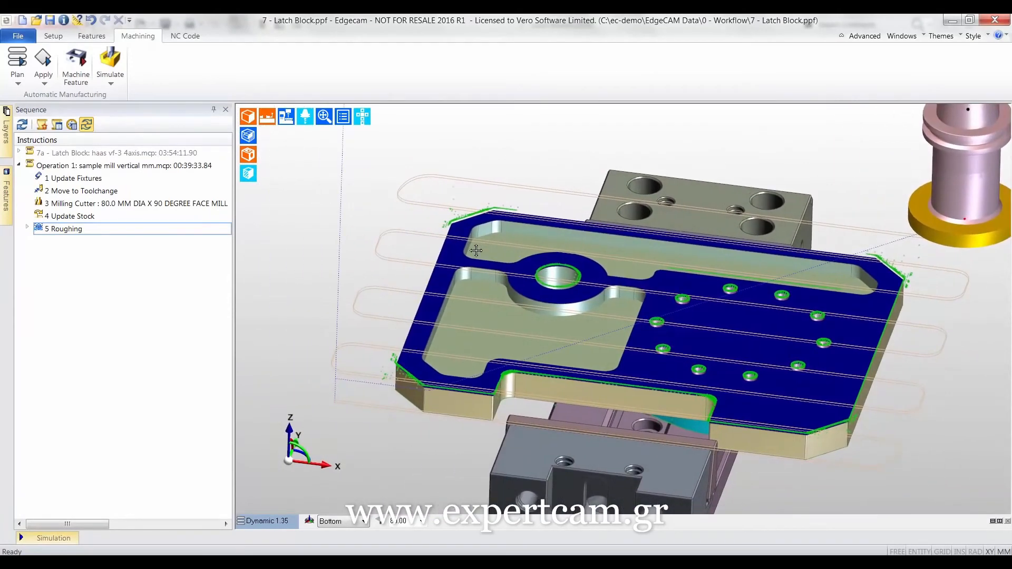
middle_drag(330, 195, 319, 183)
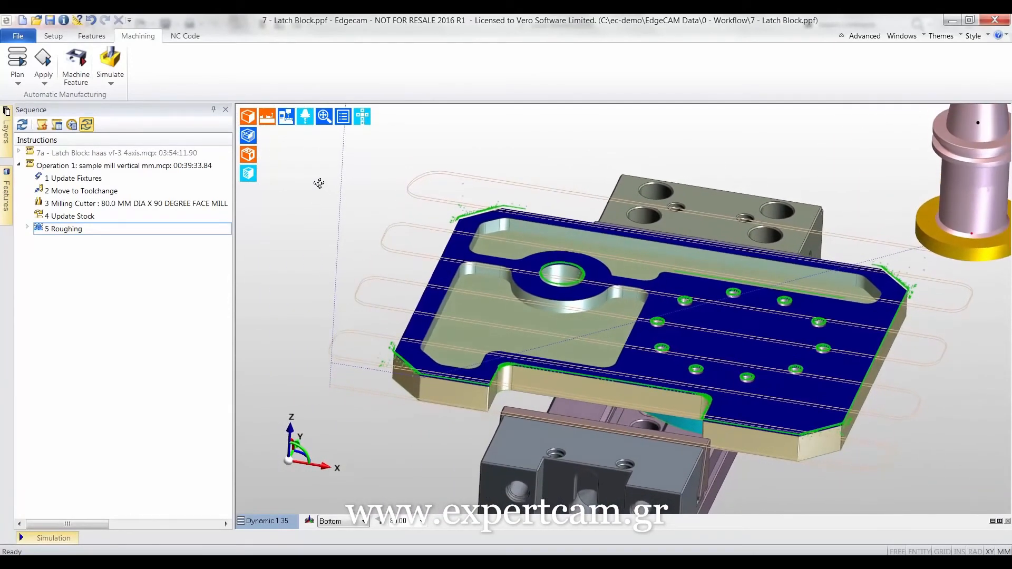
Step: Replace the 80 mm face mill in Operation 1 with the 30 Face Mill from the tool store
double_click(218, 210)
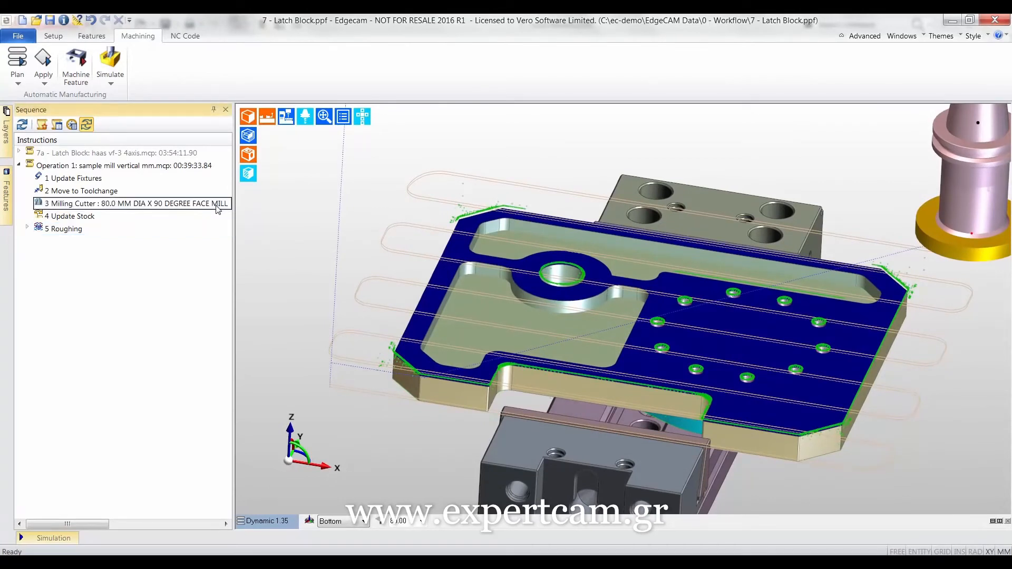
click(590, 227)
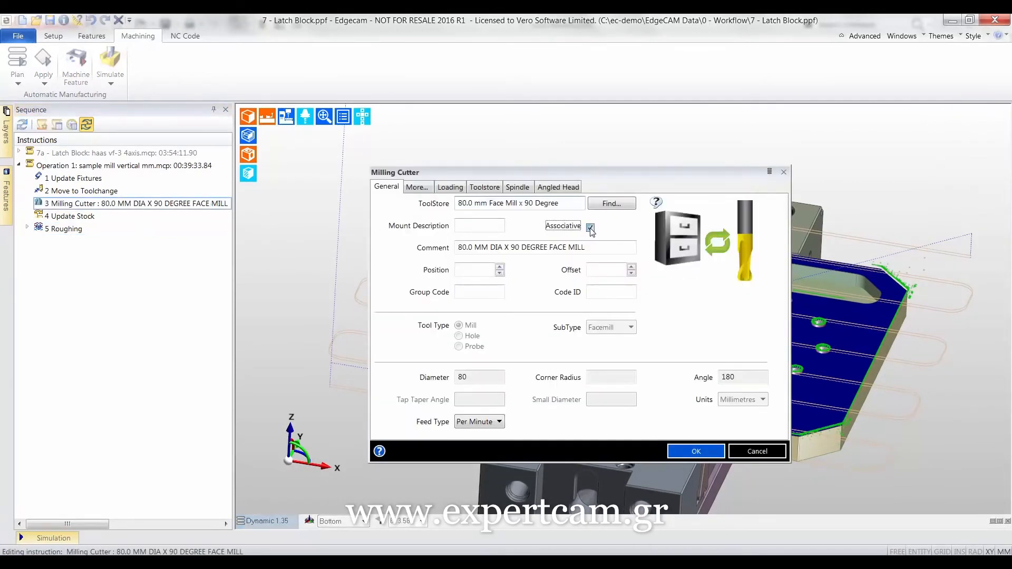
click(612, 204)
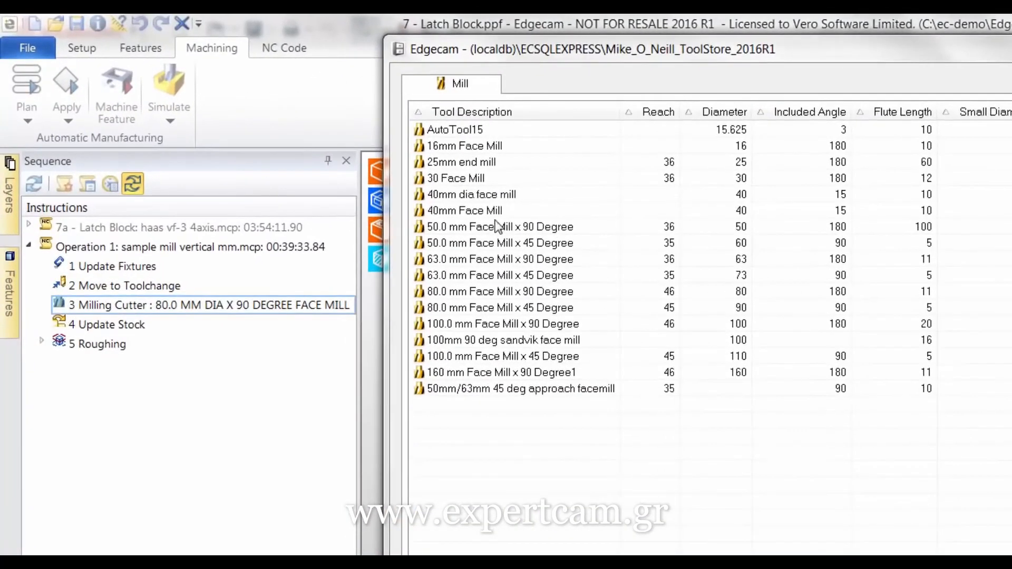
click(478, 180)
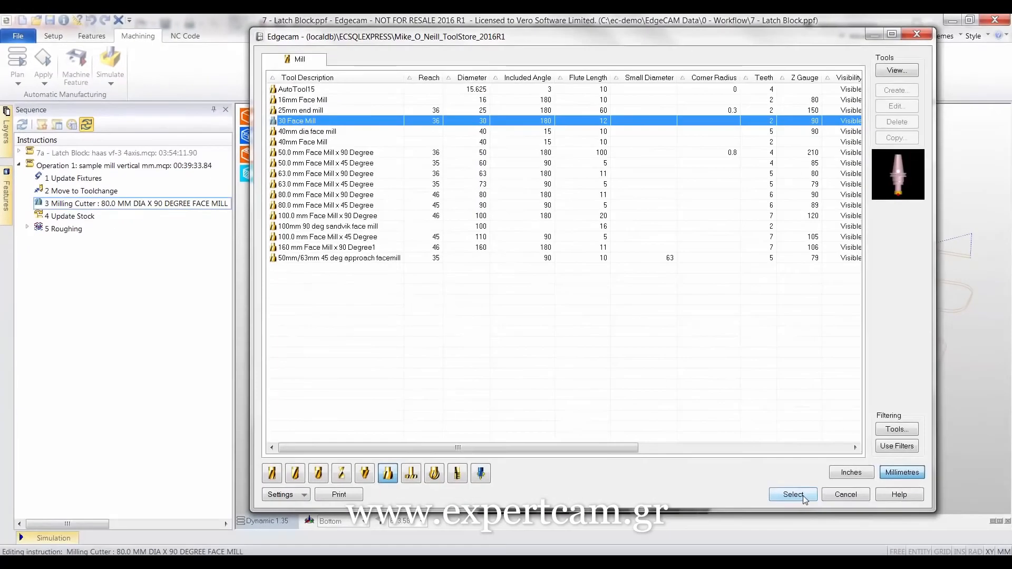
click(794, 494)
click(693, 455)
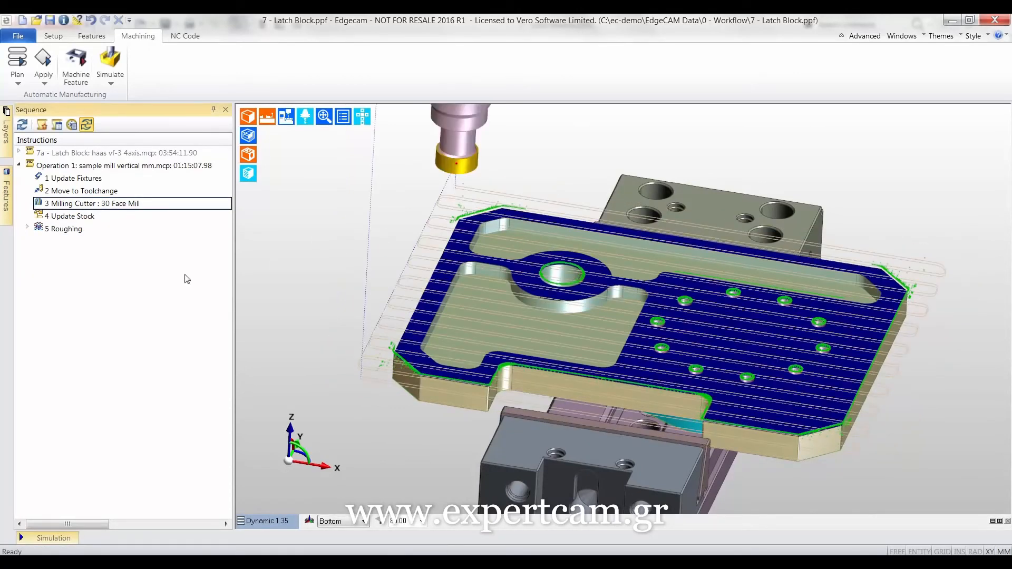
Step: Change the Roughing cycle's strategy to Waveform and set its stepover to 25%
double_click(80, 230)
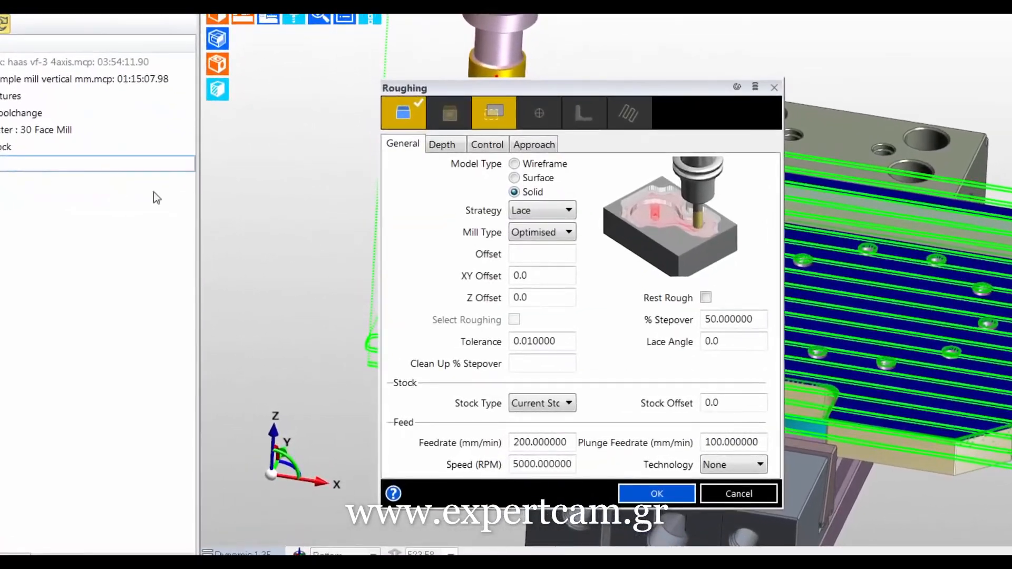
click(560, 216)
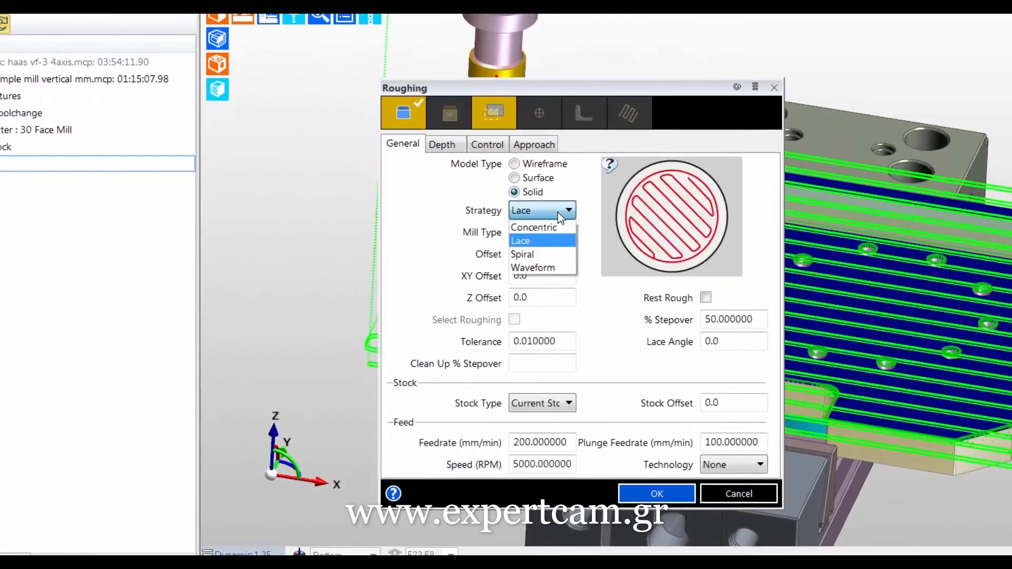
click(543, 267)
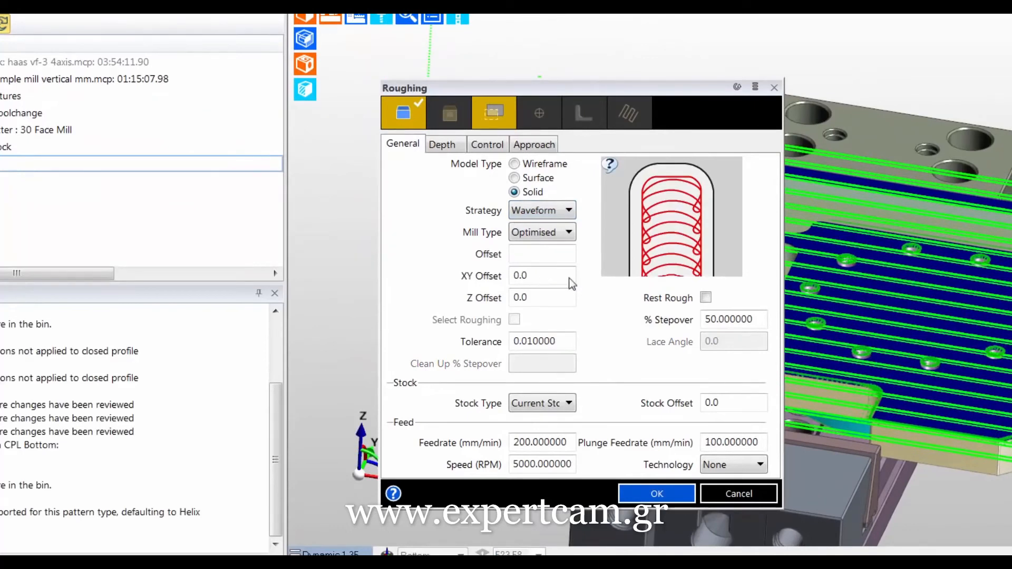
drag(763, 324, 680, 319)
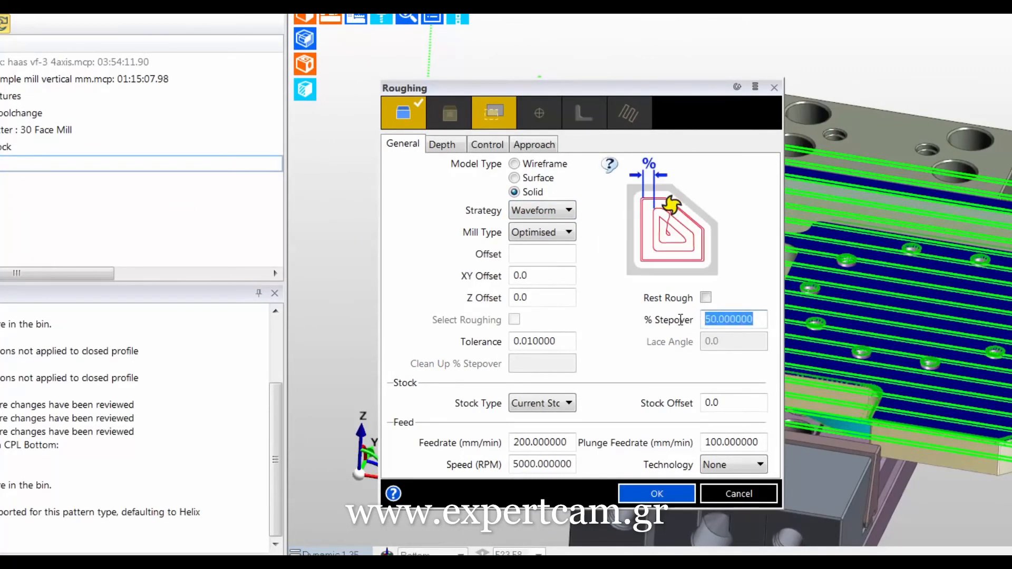
text(25)
Step: Check the Roughing cycle's cut increment, set its feedrate to 5000 mm/min, and apply the changes
click(442, 144)
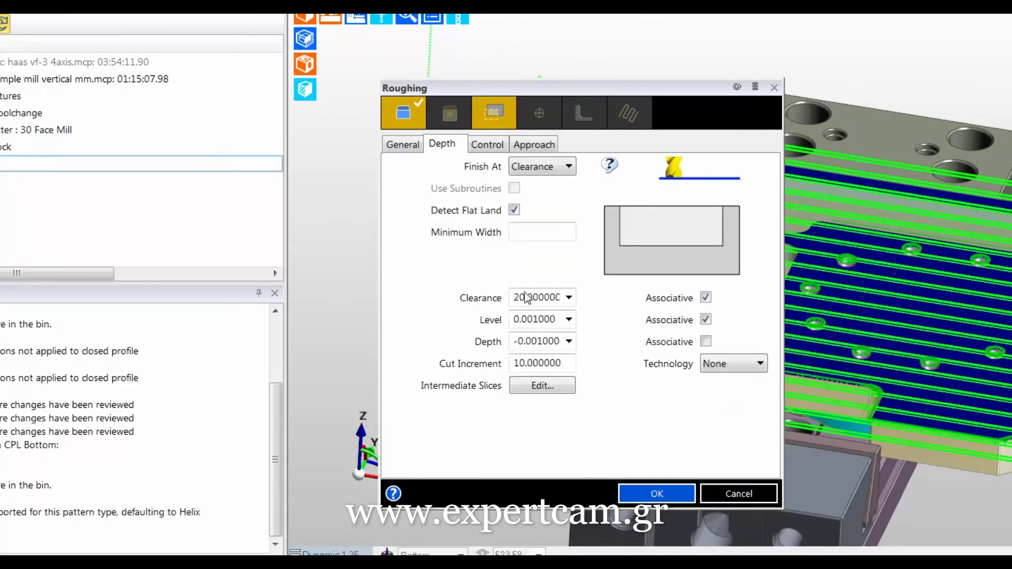
click(571, 364)
double_click(571, 364)
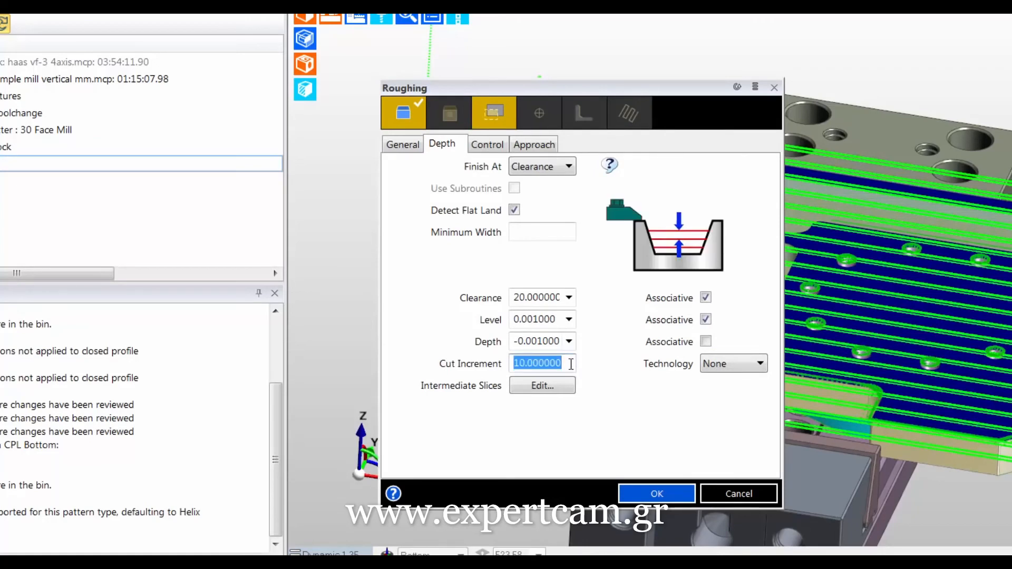
click(399, 147)
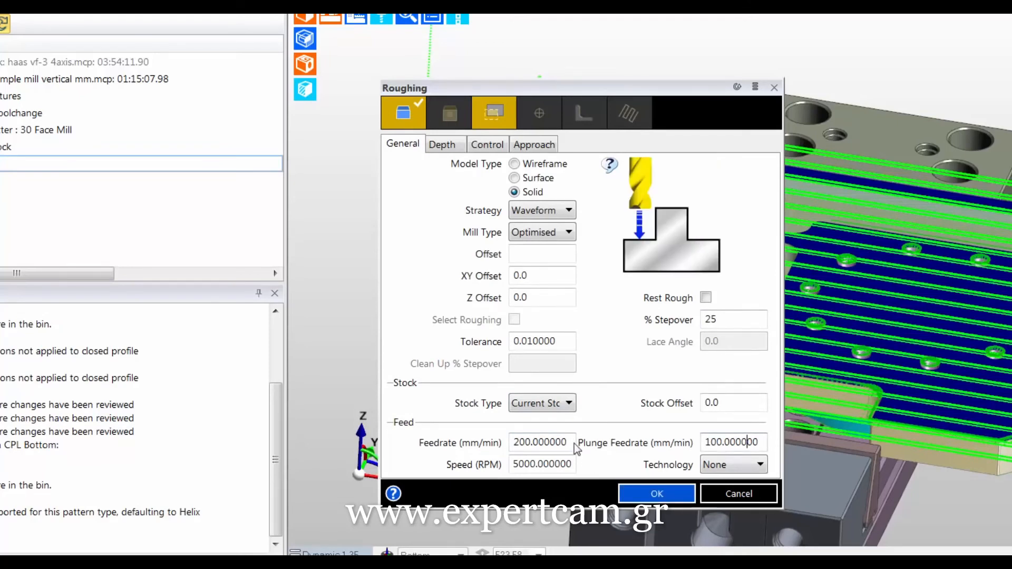
drag(575, 443, 502, 447)
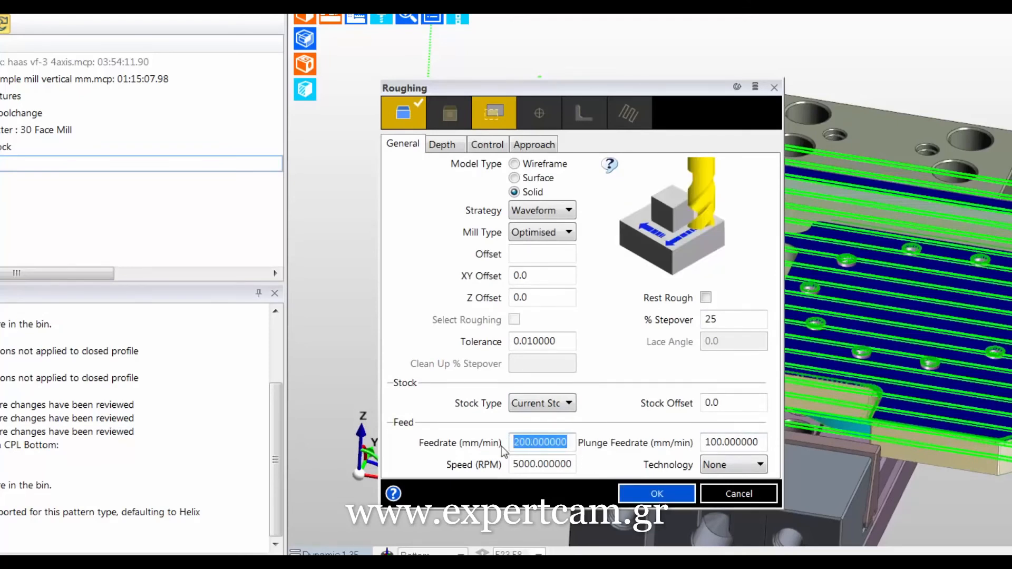
text(5)
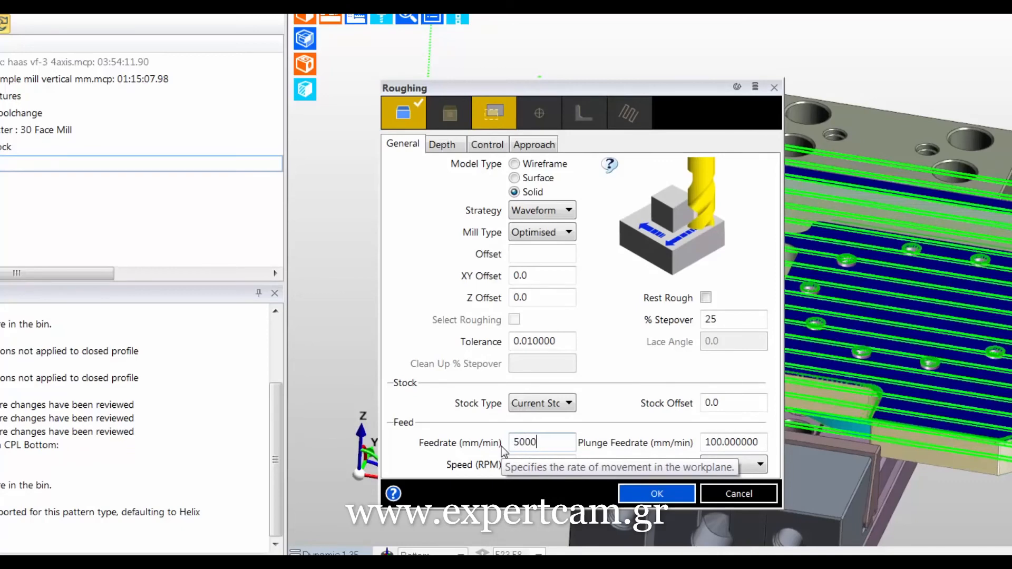
text(000)
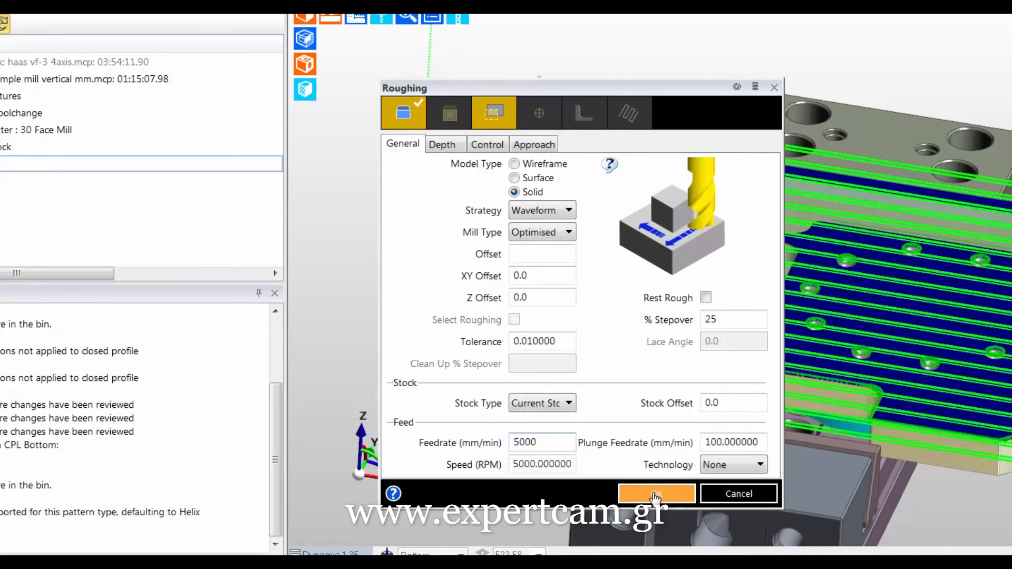
click(656, 494)
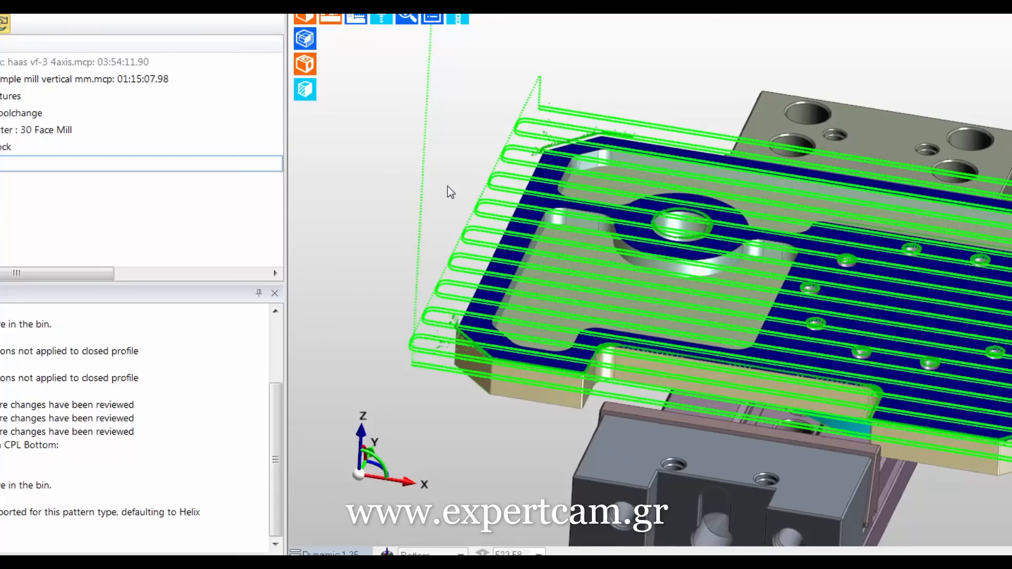
Step: Load only Operation 1 into the machine simulator and run the simulation of the Waveform roughing
key(alt+t)
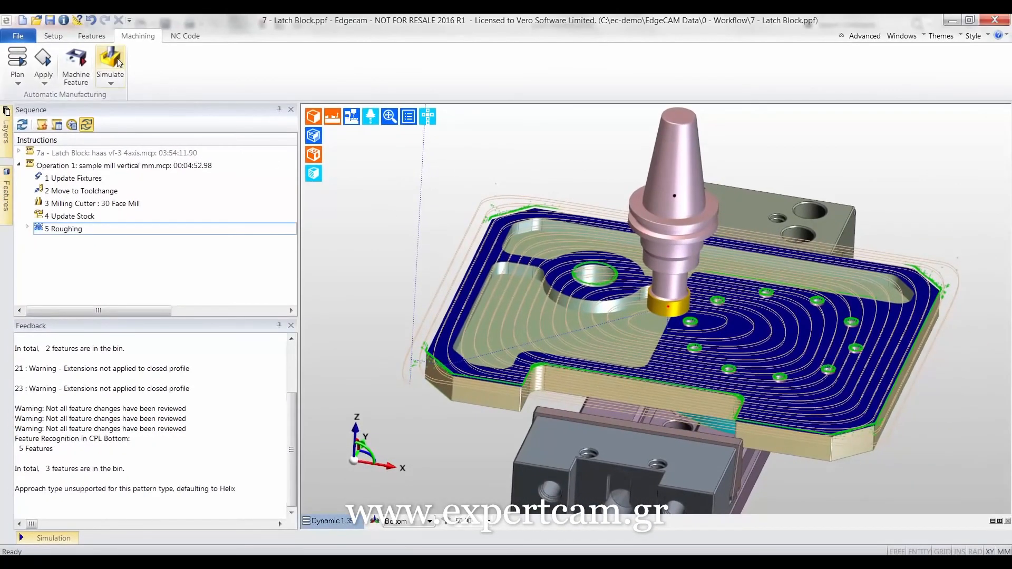
click(109, 60)
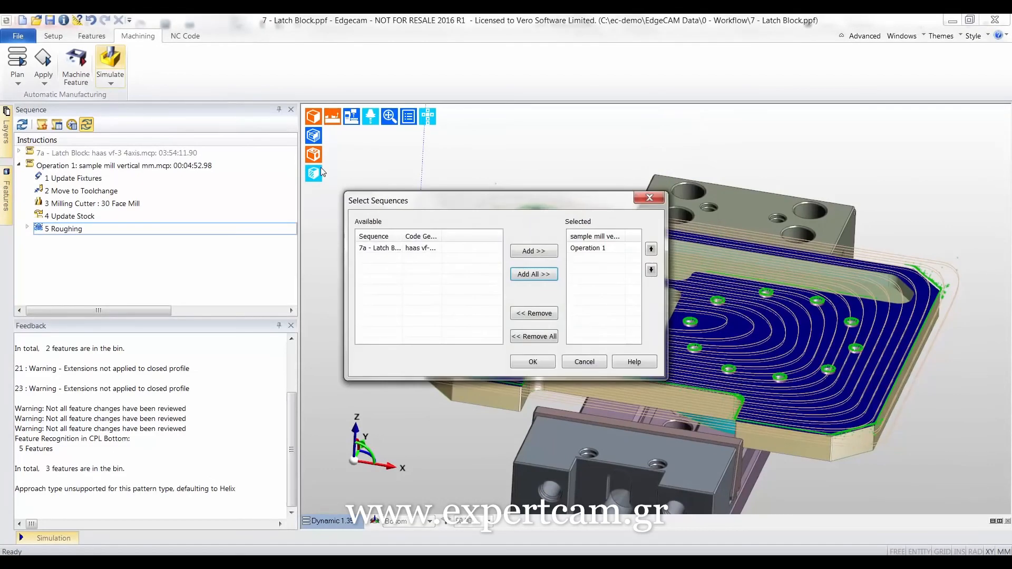
click(533, 363)
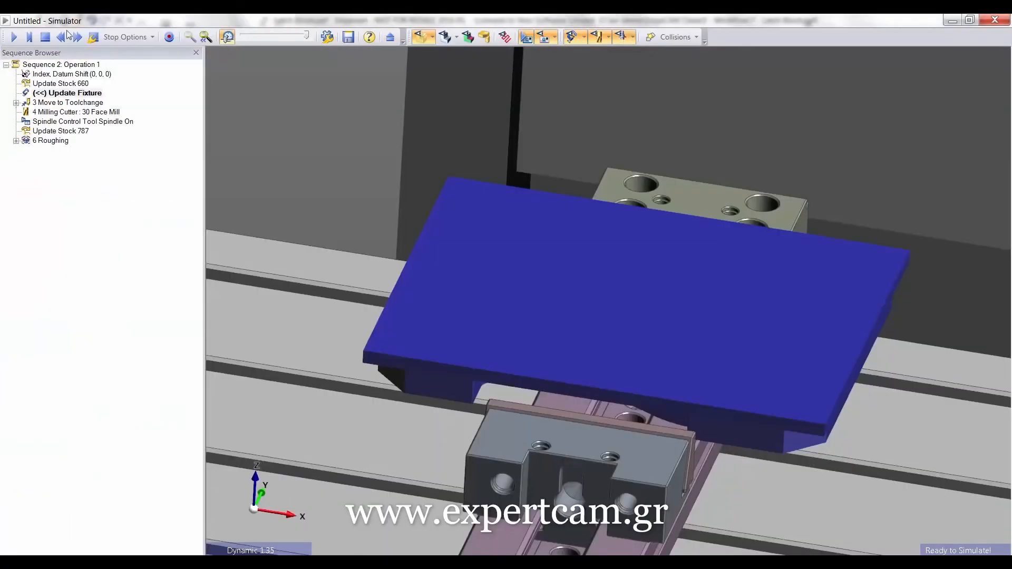
click(14, 37)
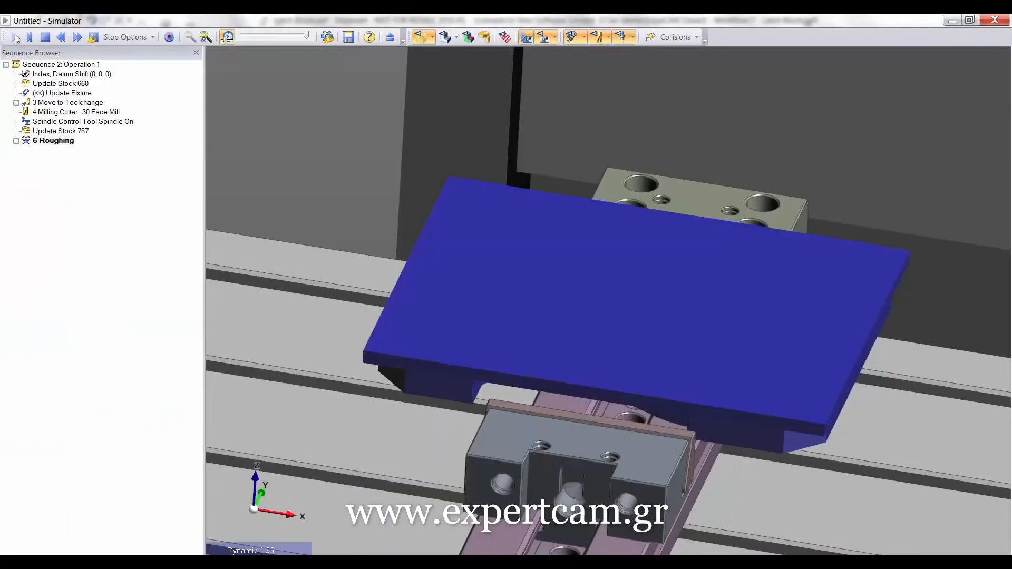